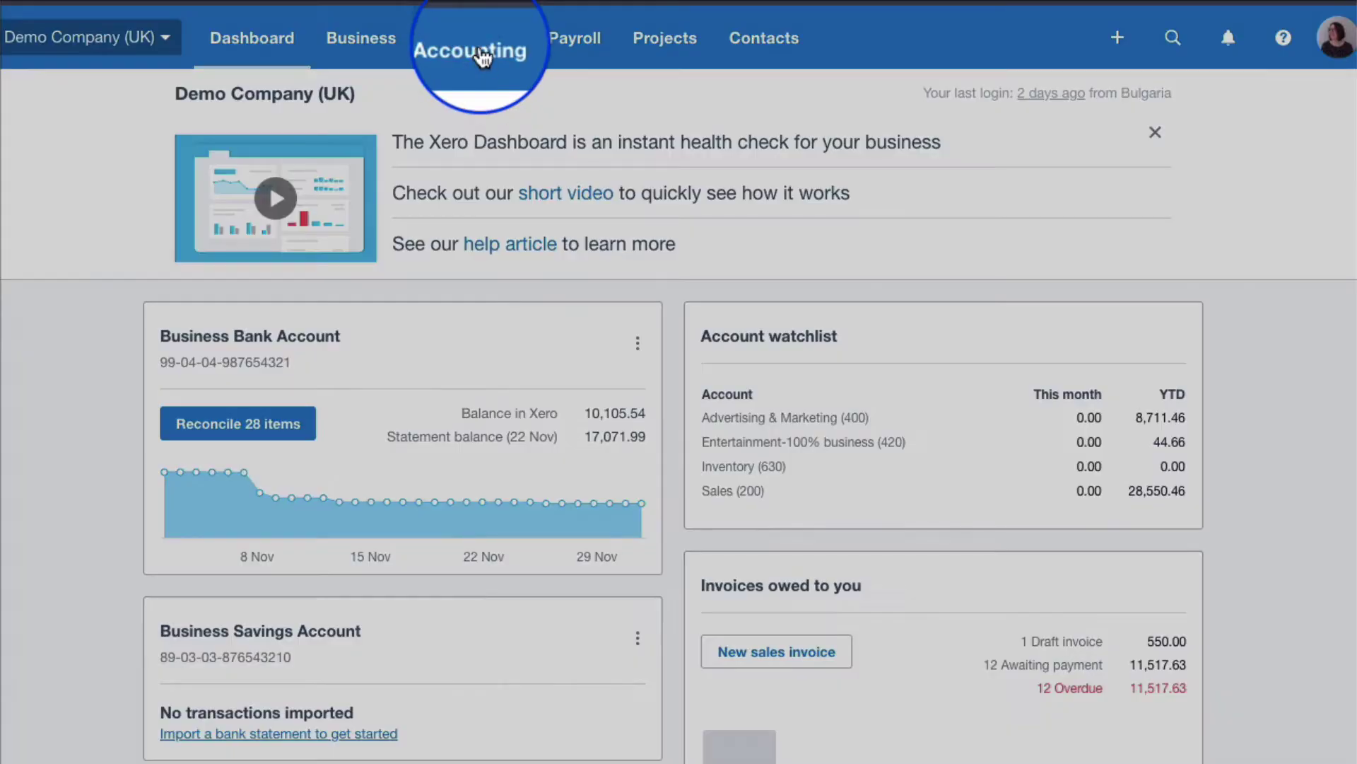
Browse the full list of reports from the Accounting menu
left_click(476, 51)
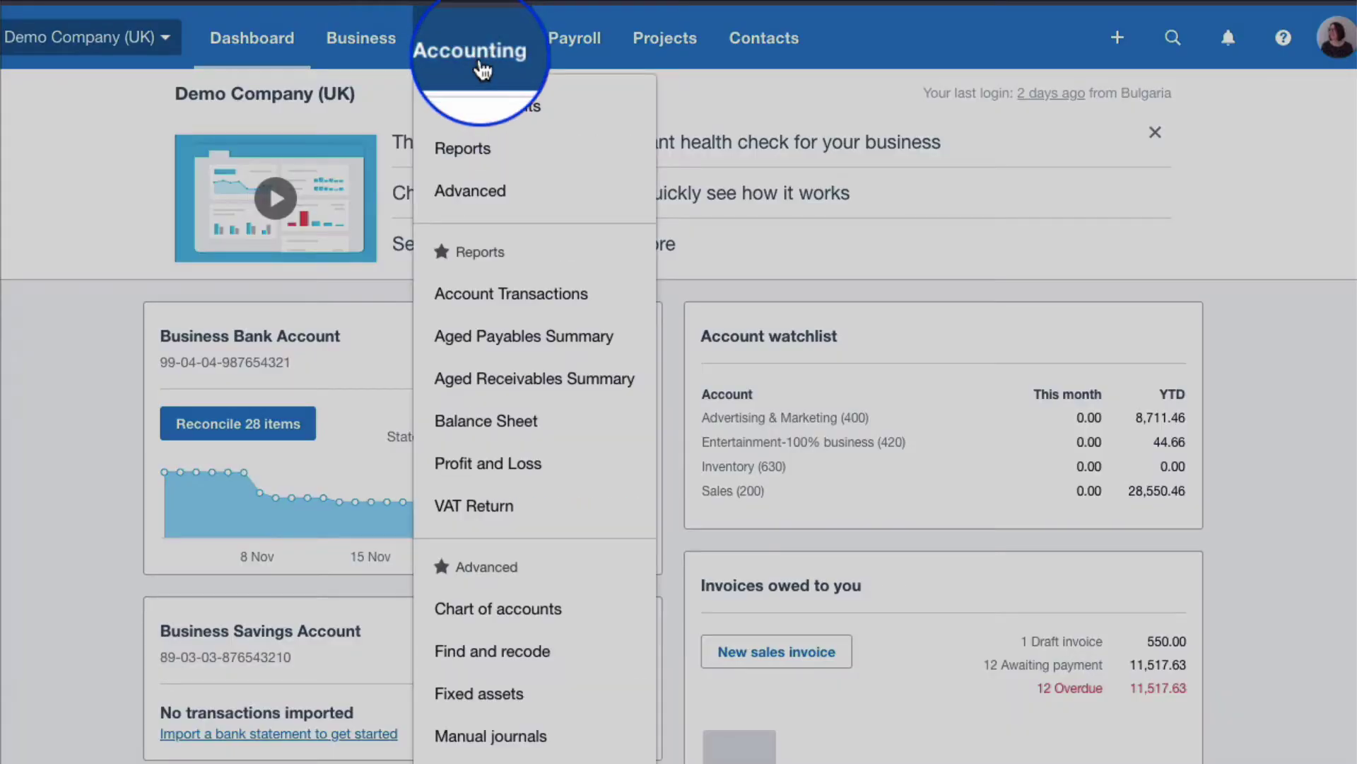
left_click(453, 150)
scroll(471, 145, "down", 6)
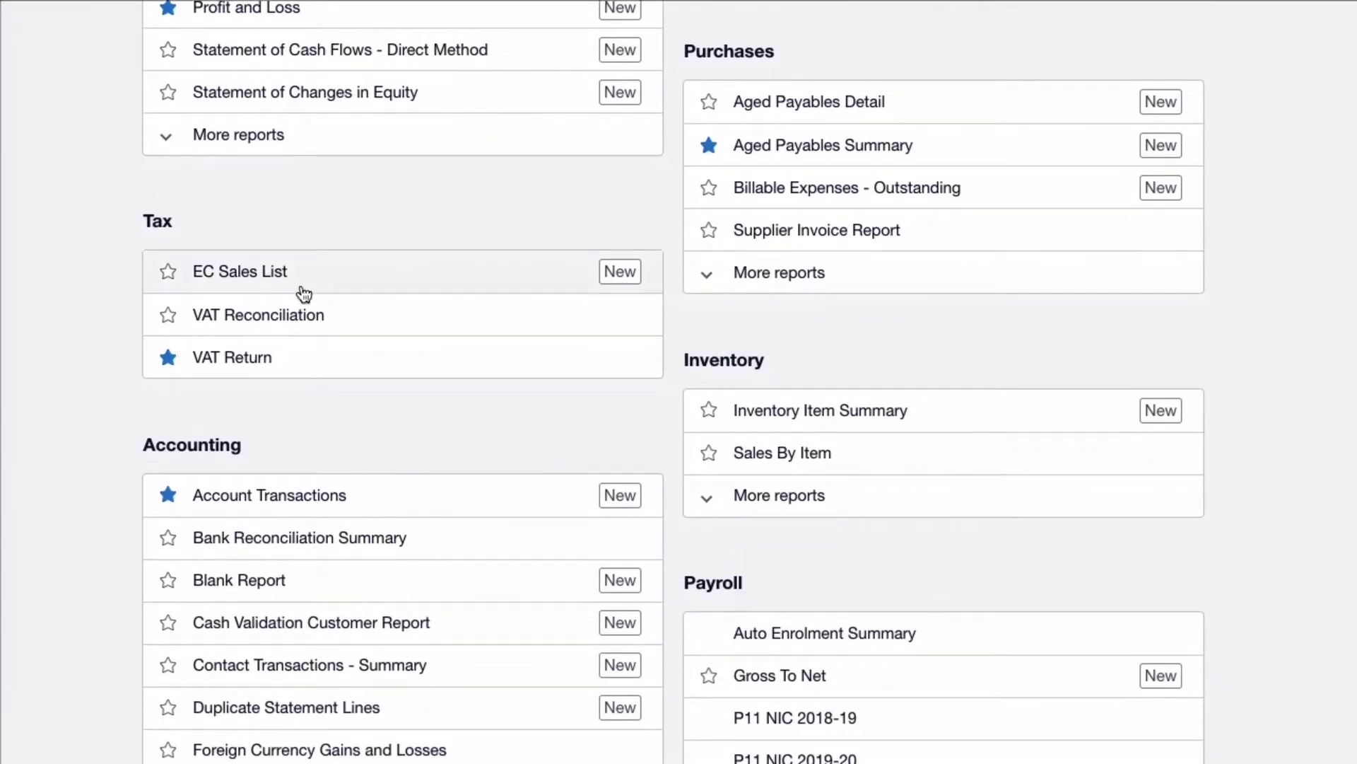
left_click(235, 360)
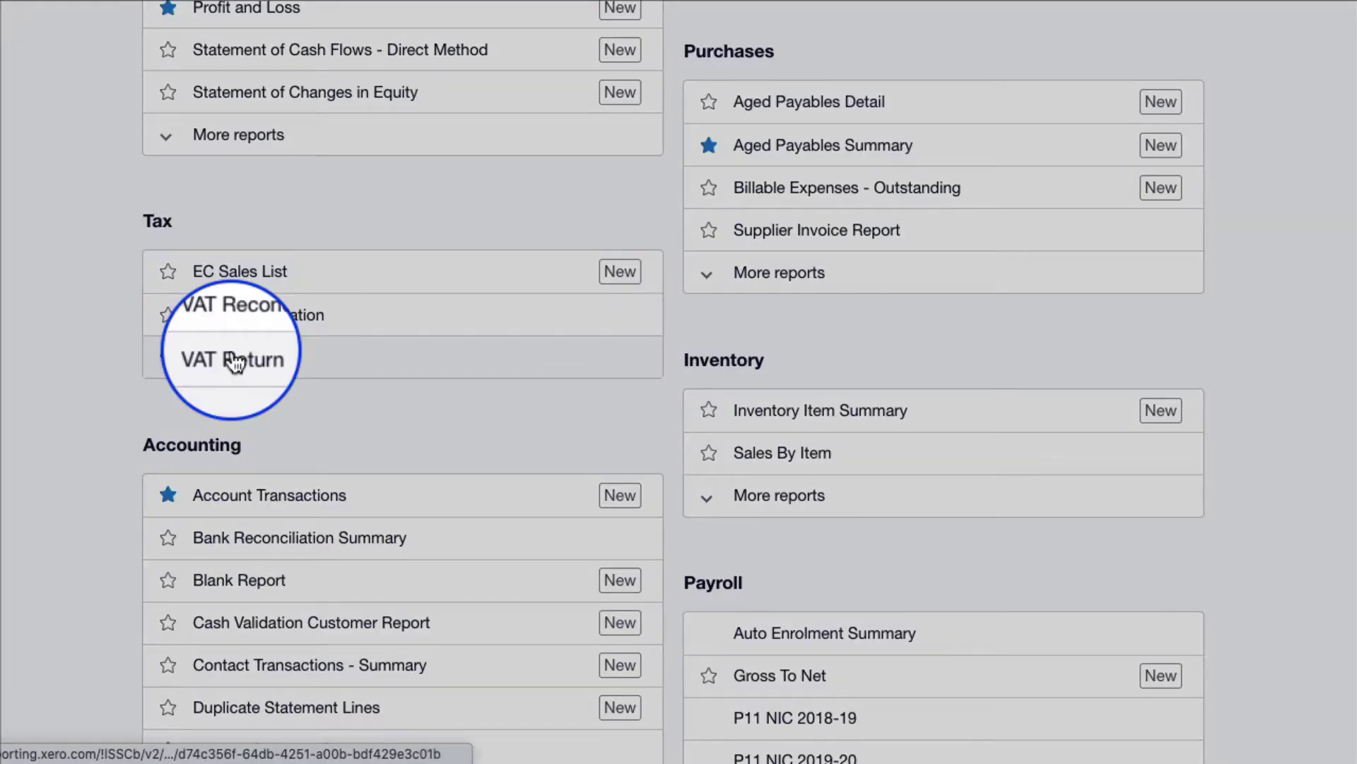
left_click(167, 357)
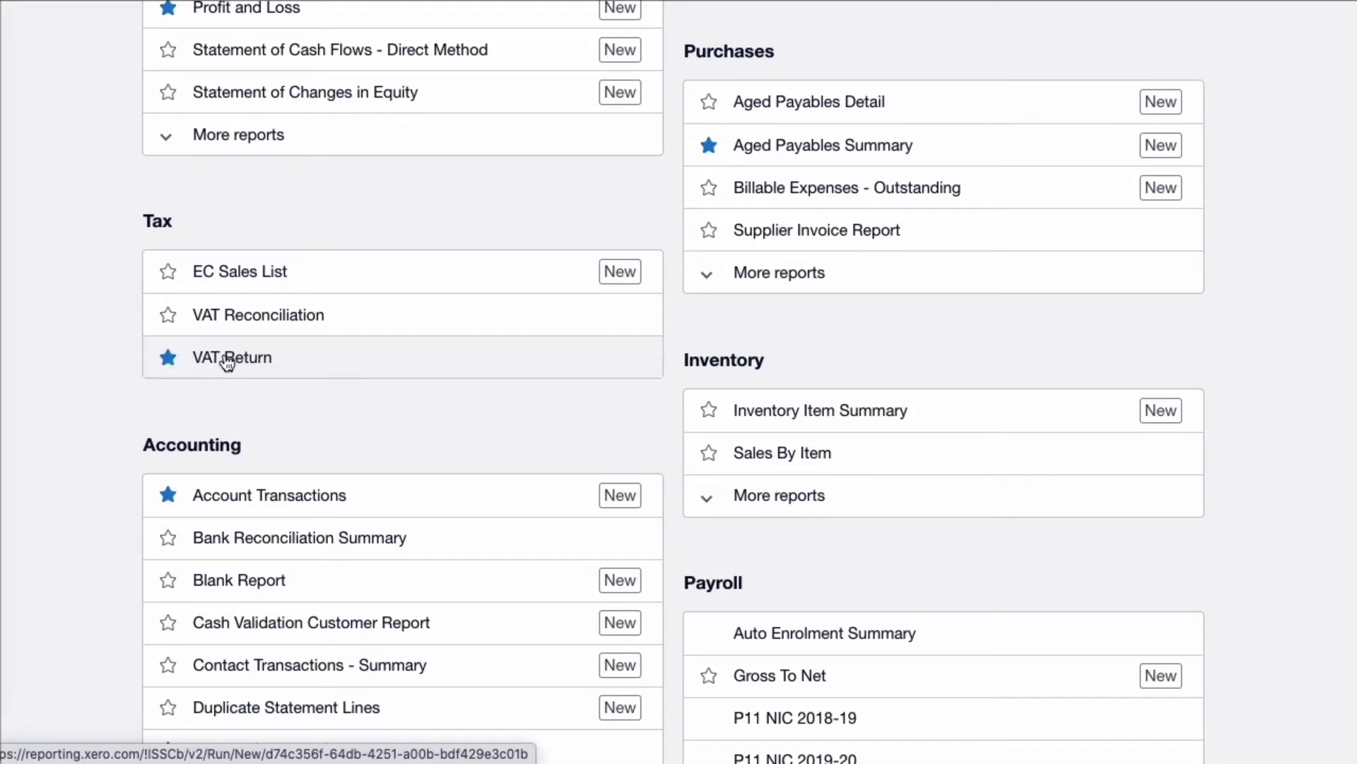
scroll(226, 360, "up", 10)
From the dashboard, open VAT Returns under the Accounting menu's starred reports
left_click(265, 44)
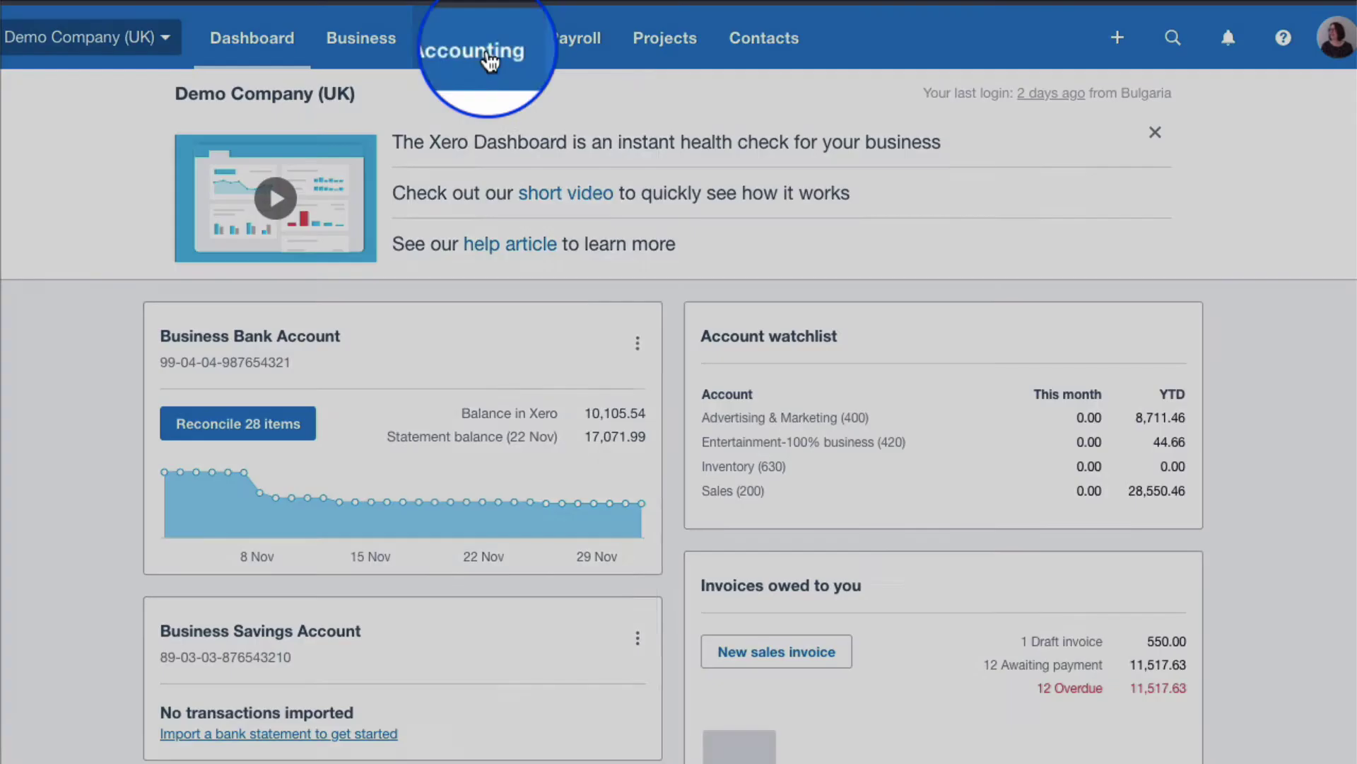
left_click(492, 53)
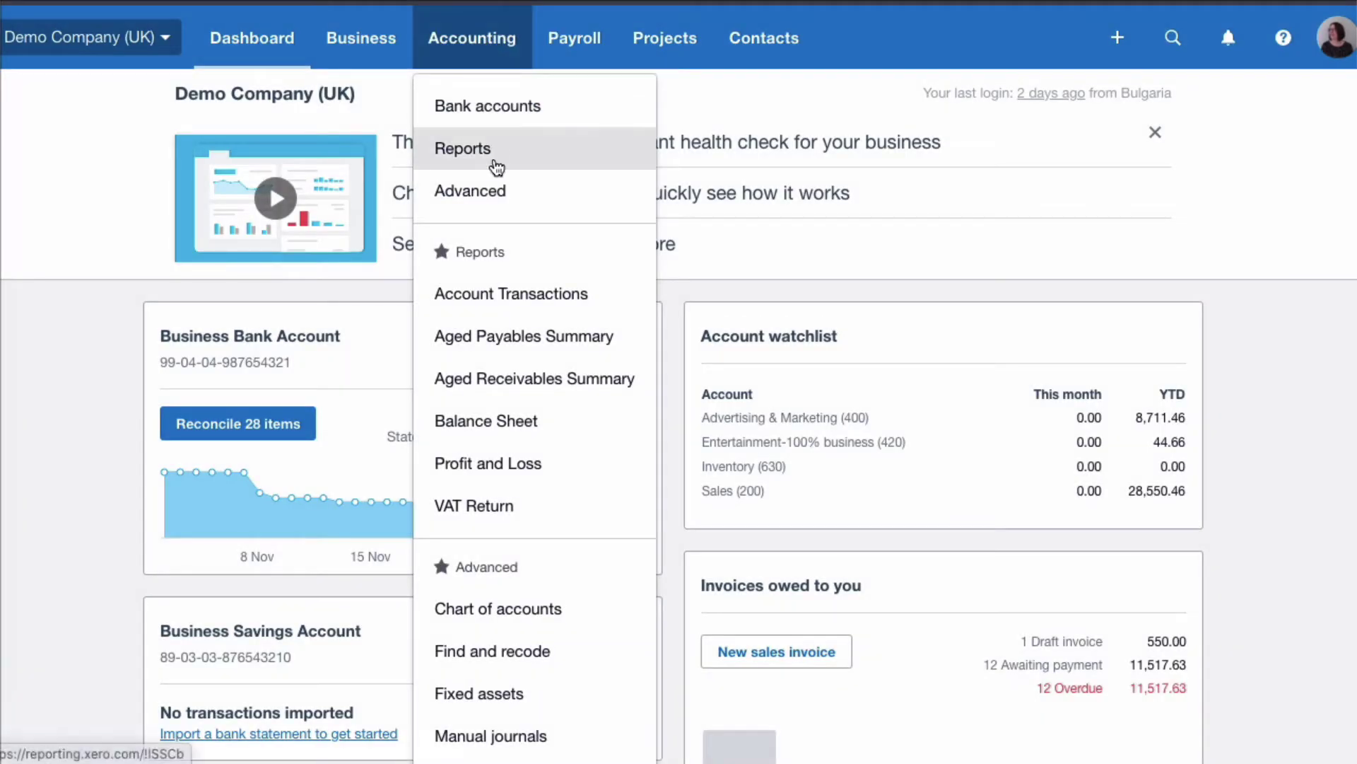
left_click(485, 504)
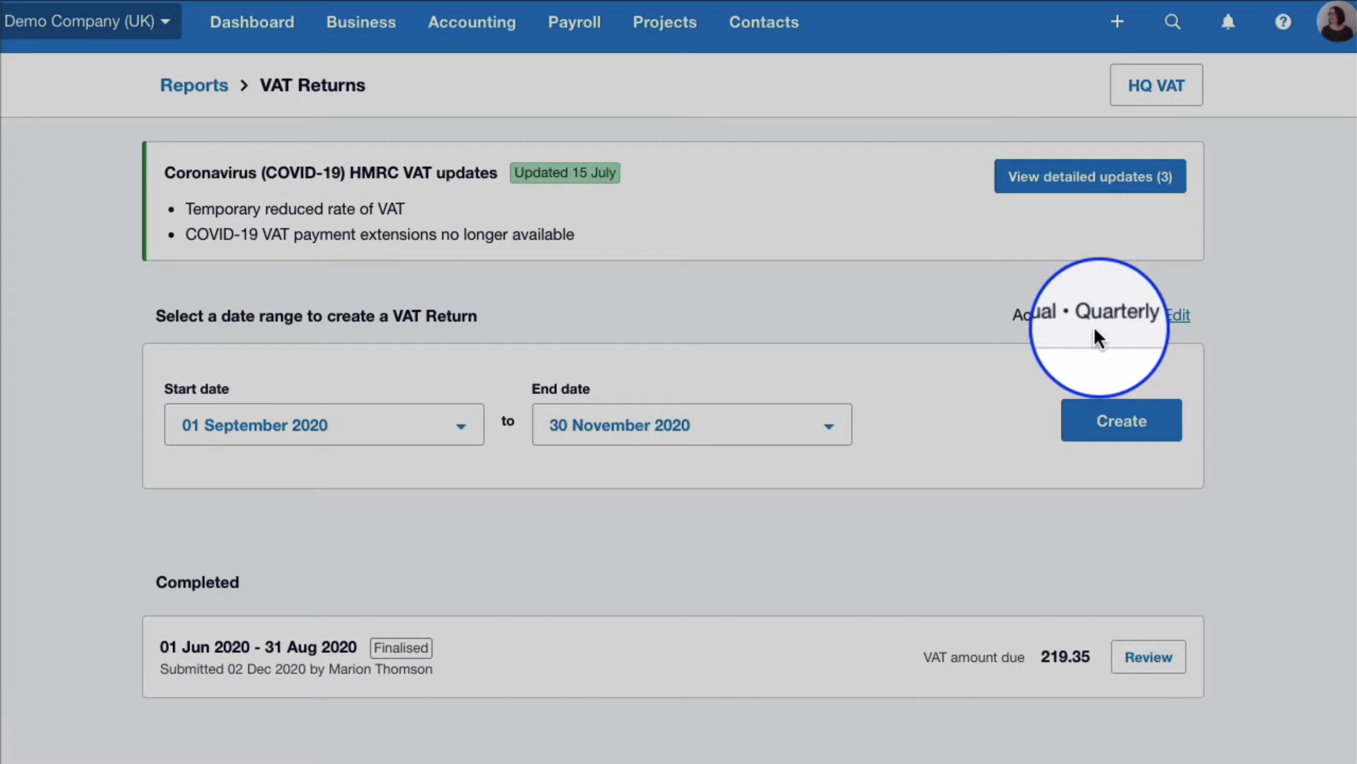
Confirm the Accrual Quarterly scheme and create the 01 Sep–30 Nov 2020 VAT return
left_click(1160, 321)
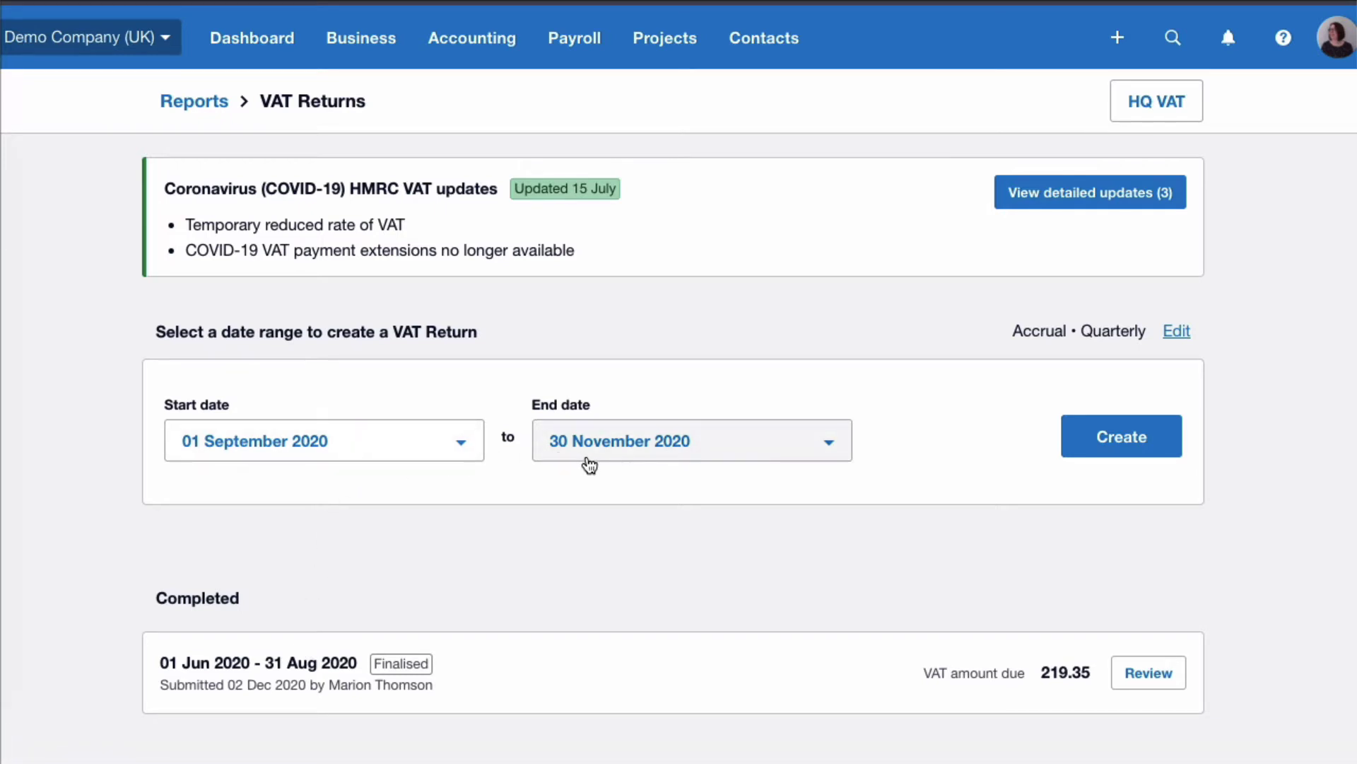
scroll(944, 514, "down", 1)
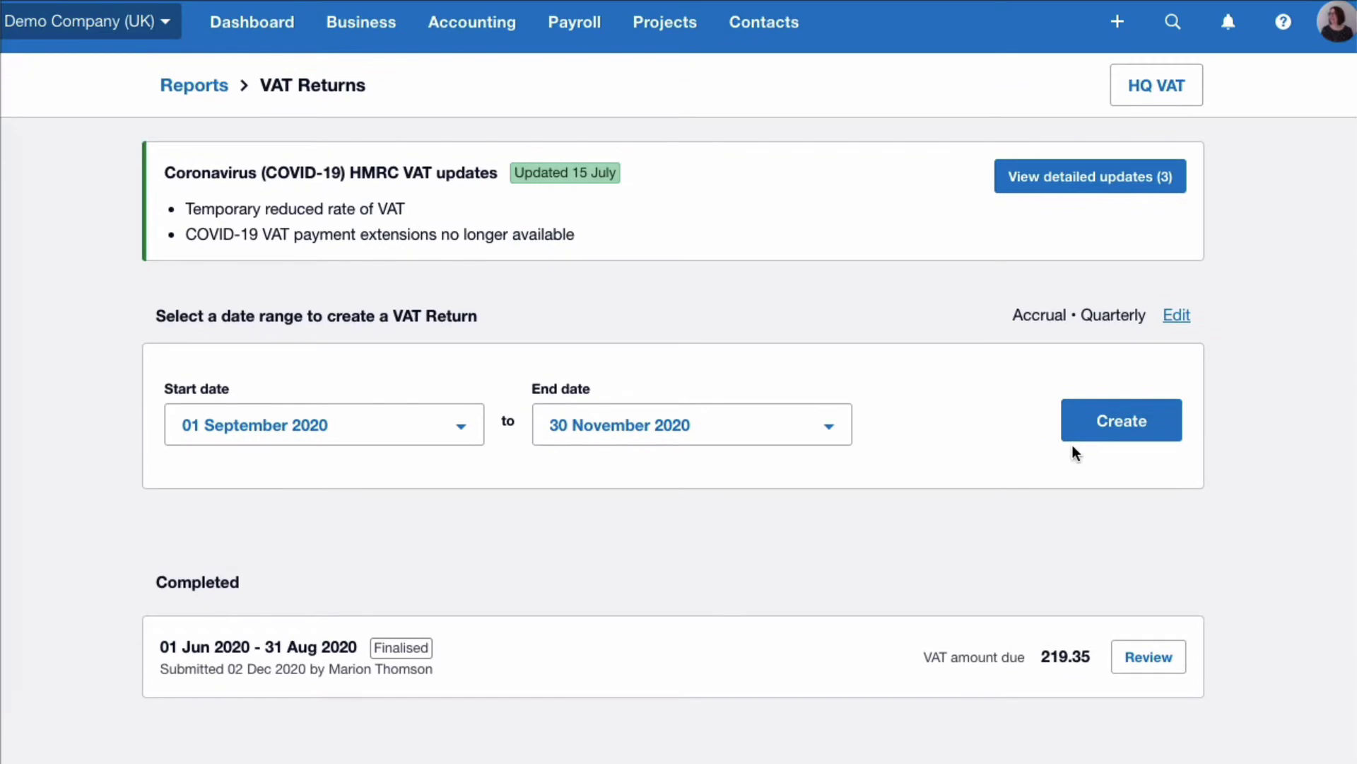
left_click(1123, 427)
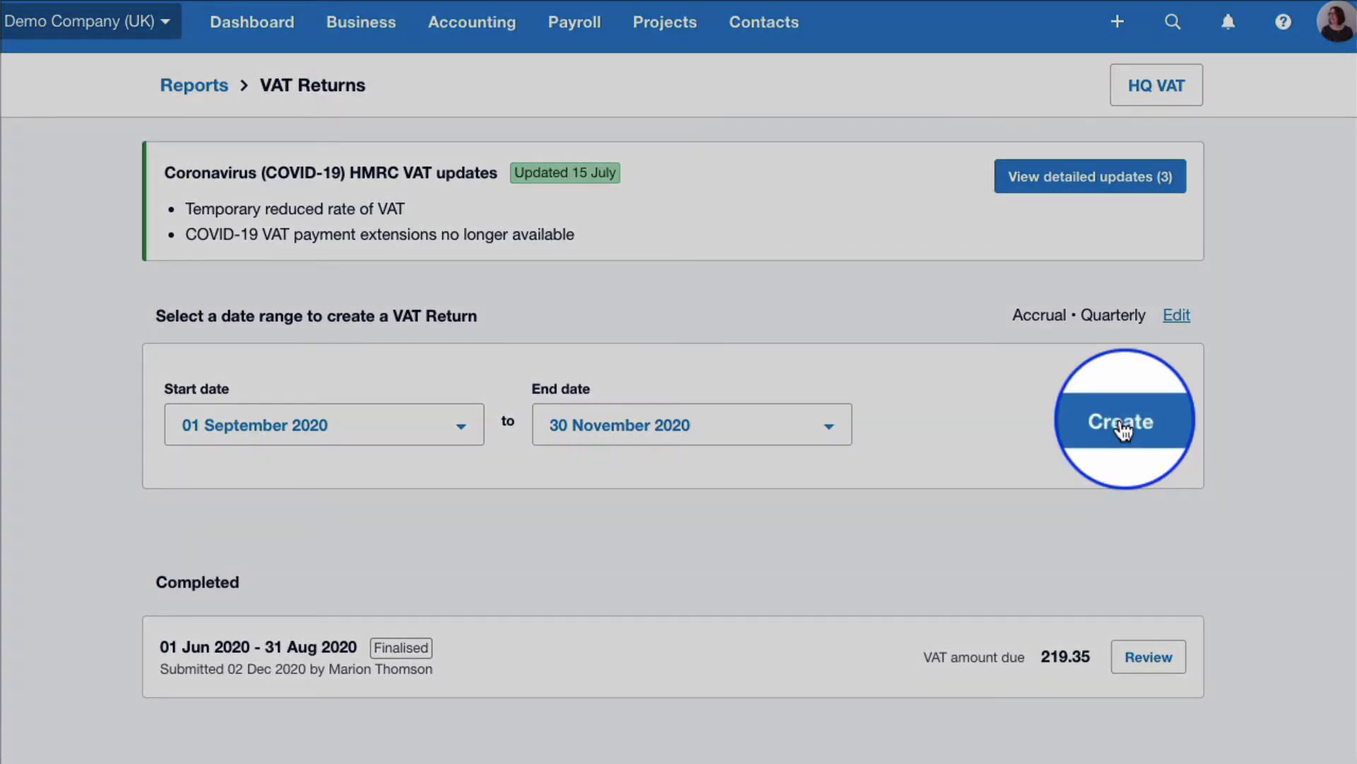
left_click(1123, 427)
scroll(868, 432, "down", 1)
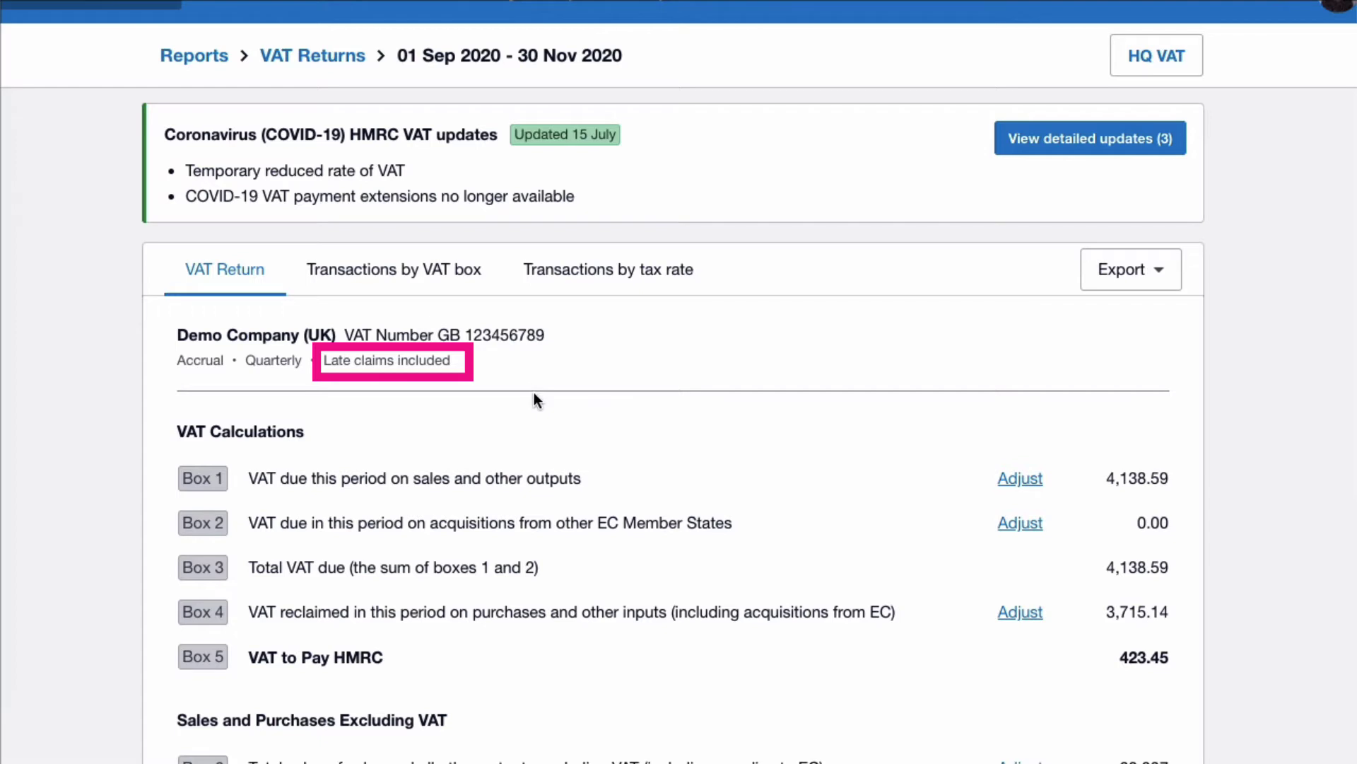
scroll(533, 399, "down", 1)
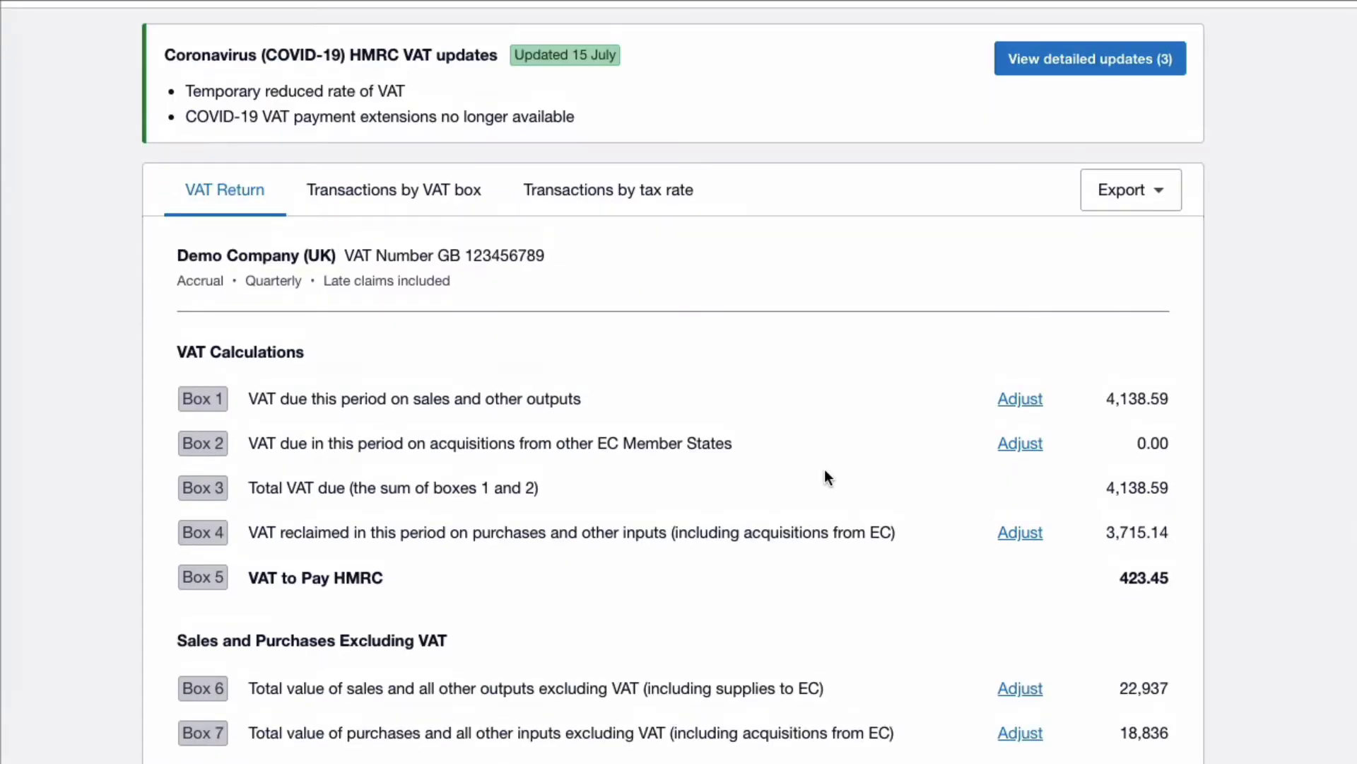
scroll(824, 469, "down", 2)
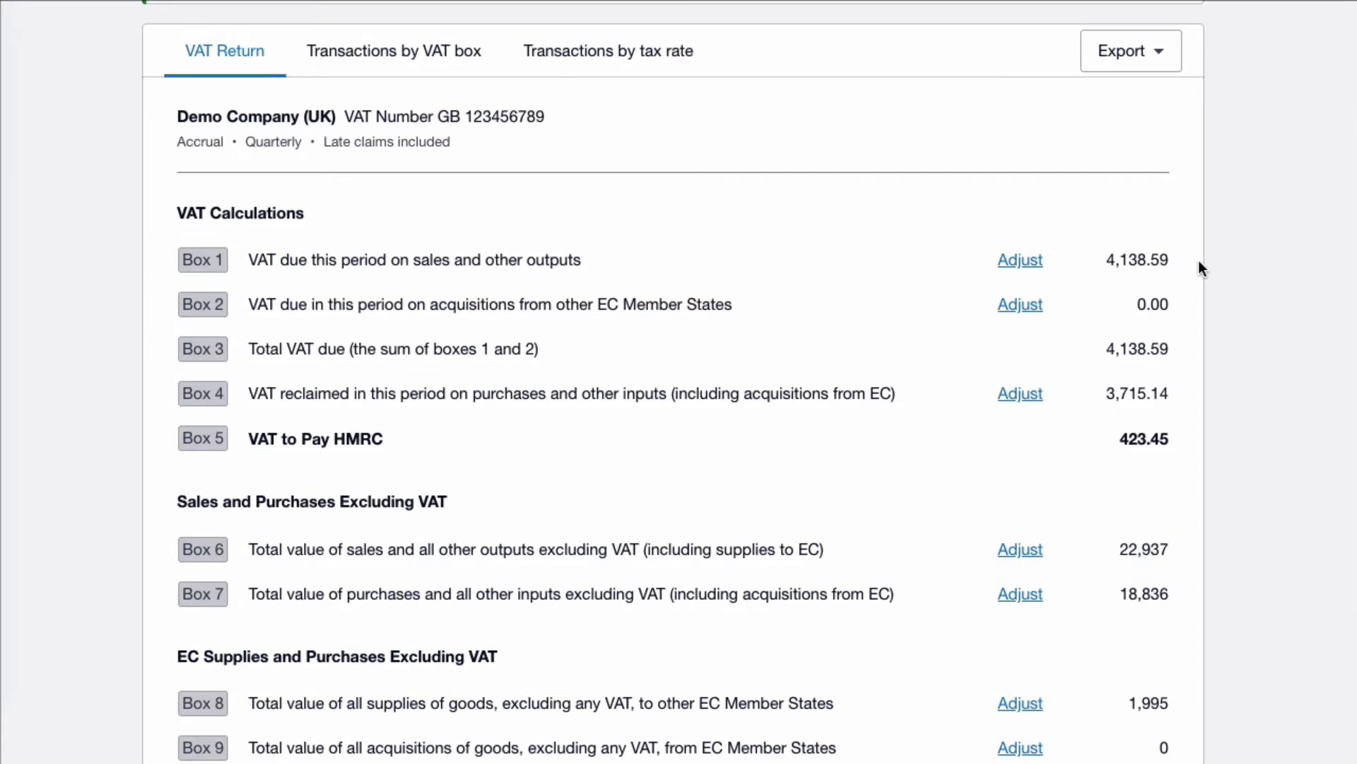
scroll(1198, 260, "down", 1)
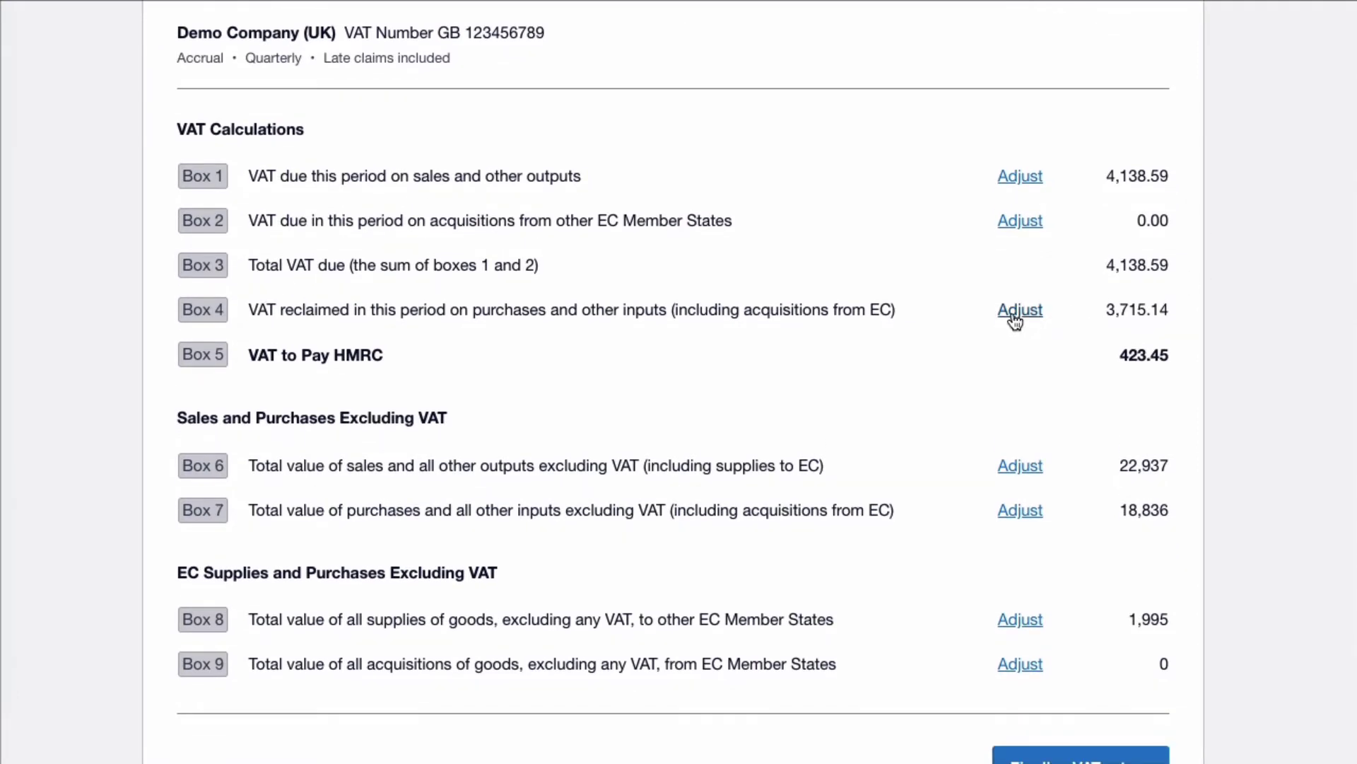
scroll(1013, 320, "down", 1)
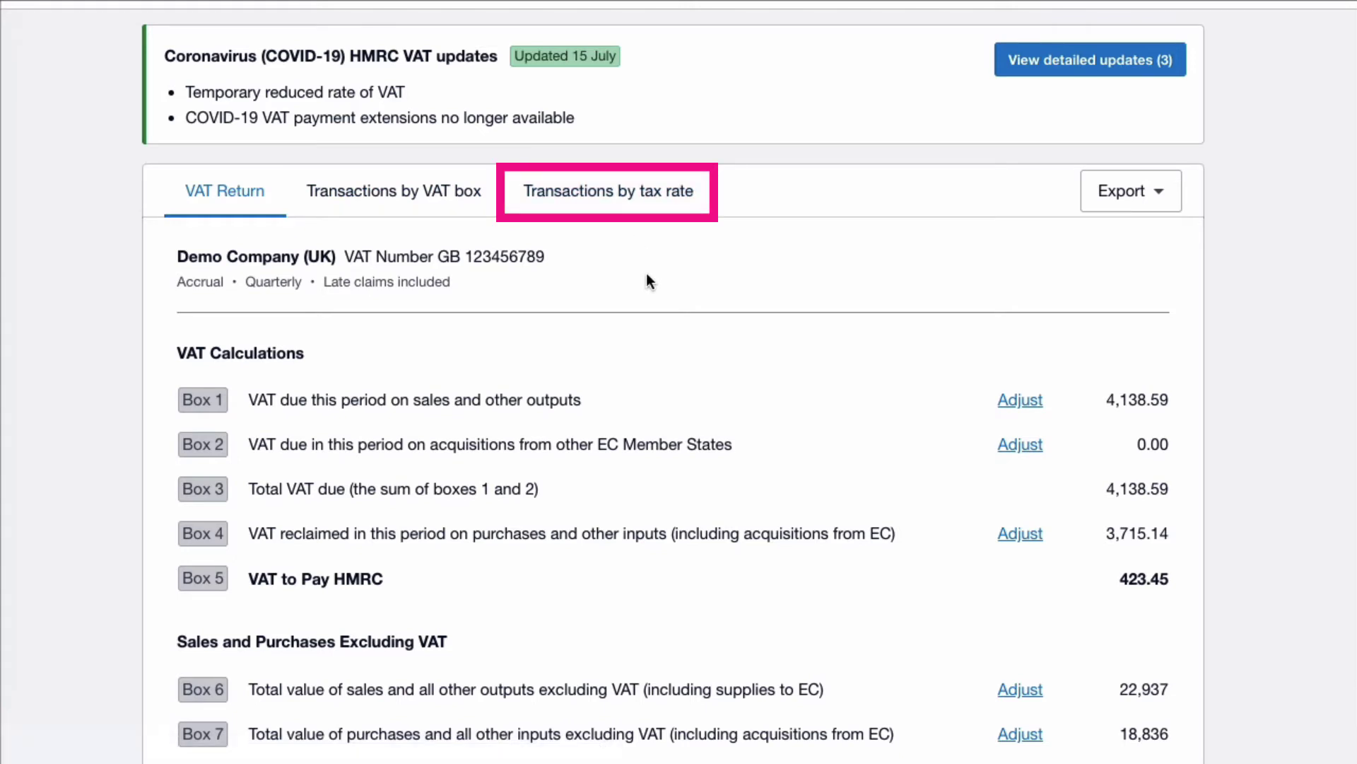
Review the return's transactions by tax rate, including 20% VAT on Income and Expenses groups
left_click(635, 198)
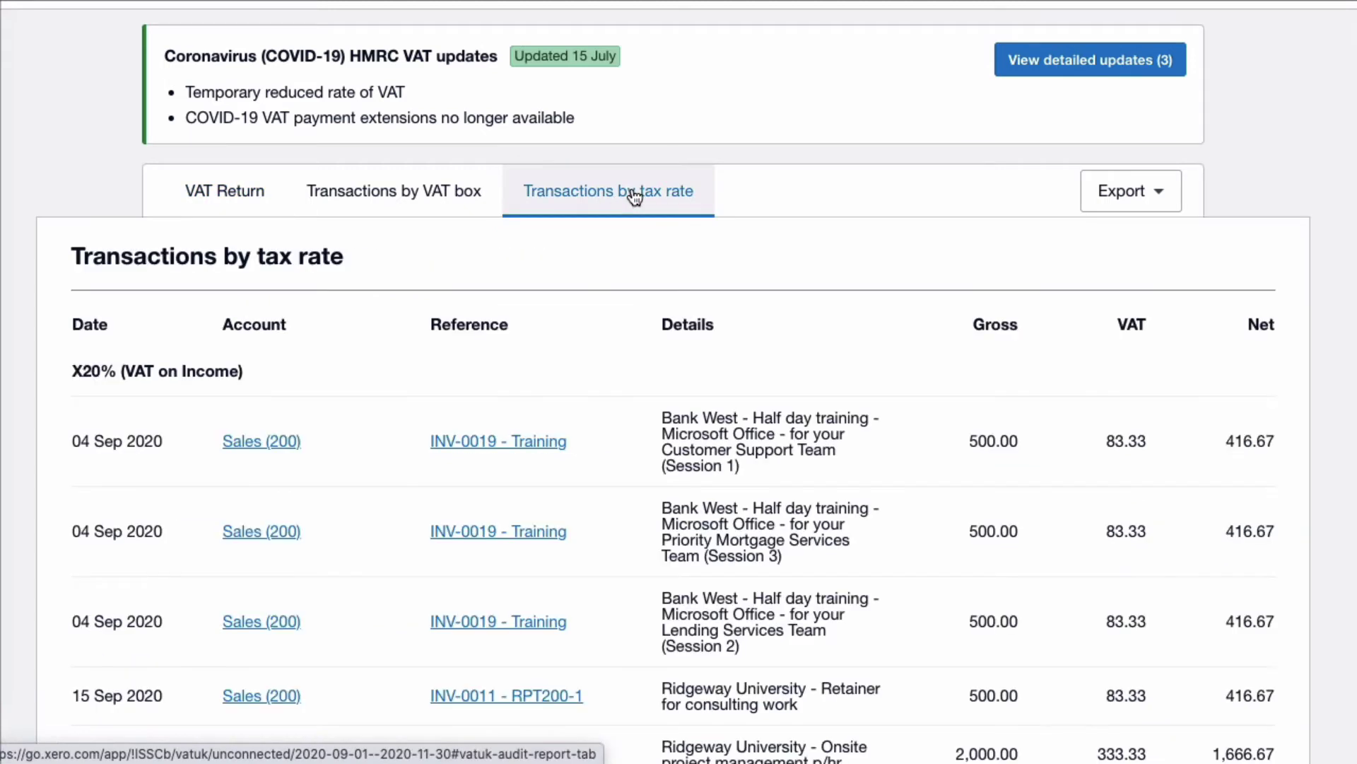
scroll(630, 189, "down", 2)
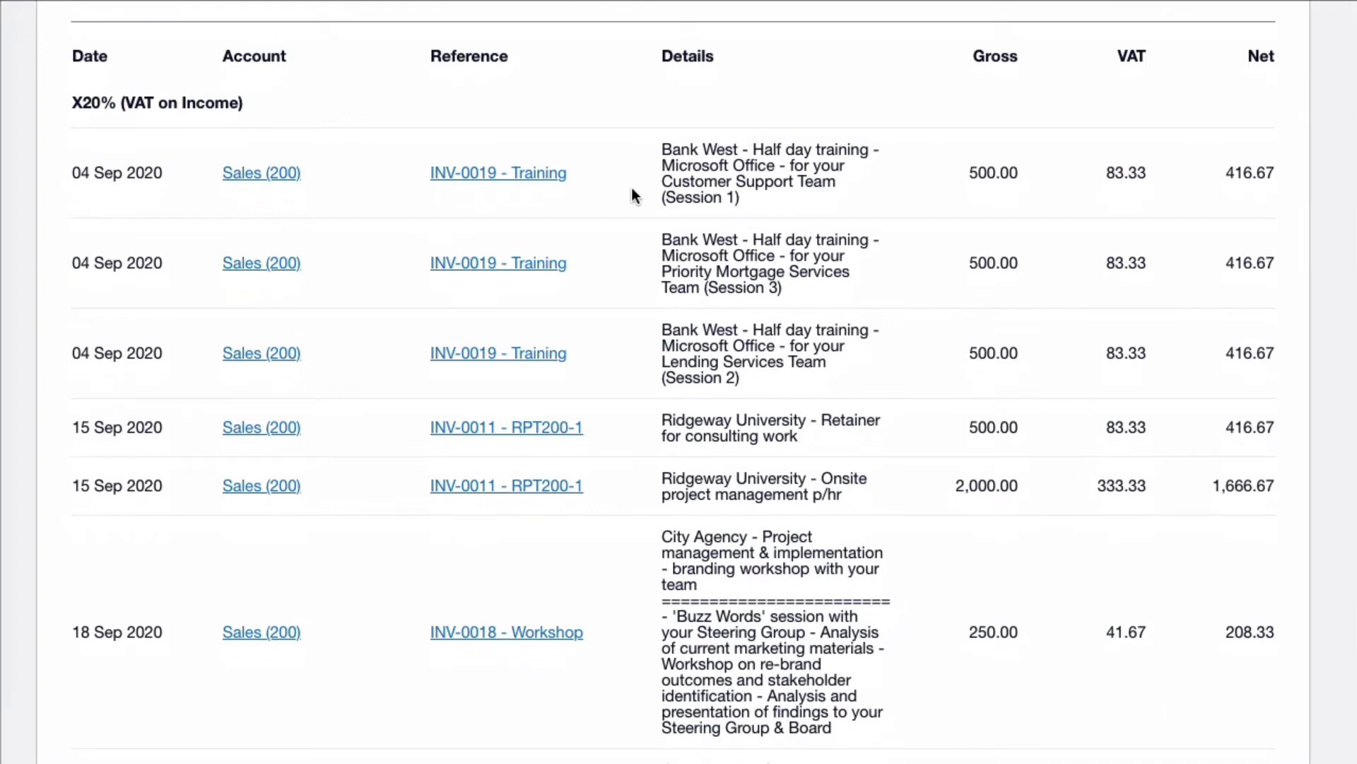
scroll(615, 191, "up", 2)
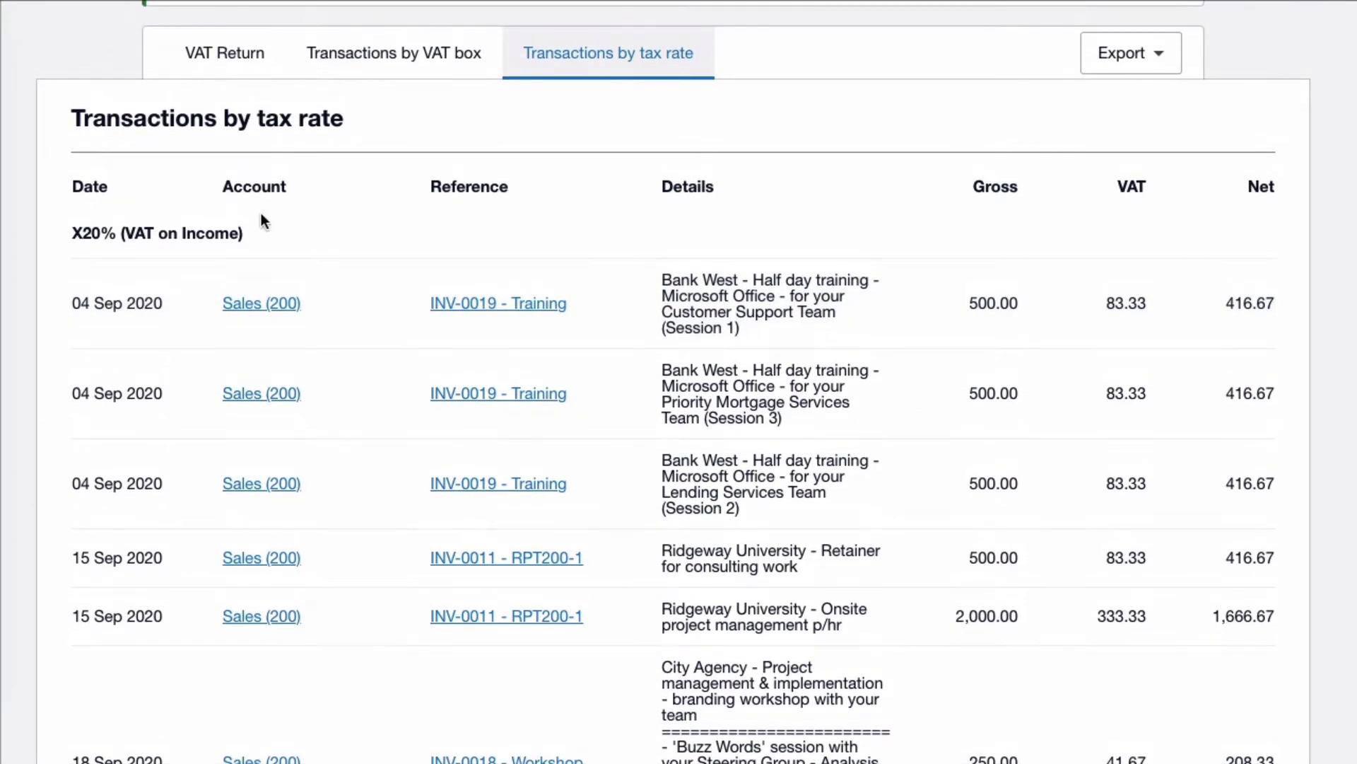
scroll(305, 253, "down", 10)
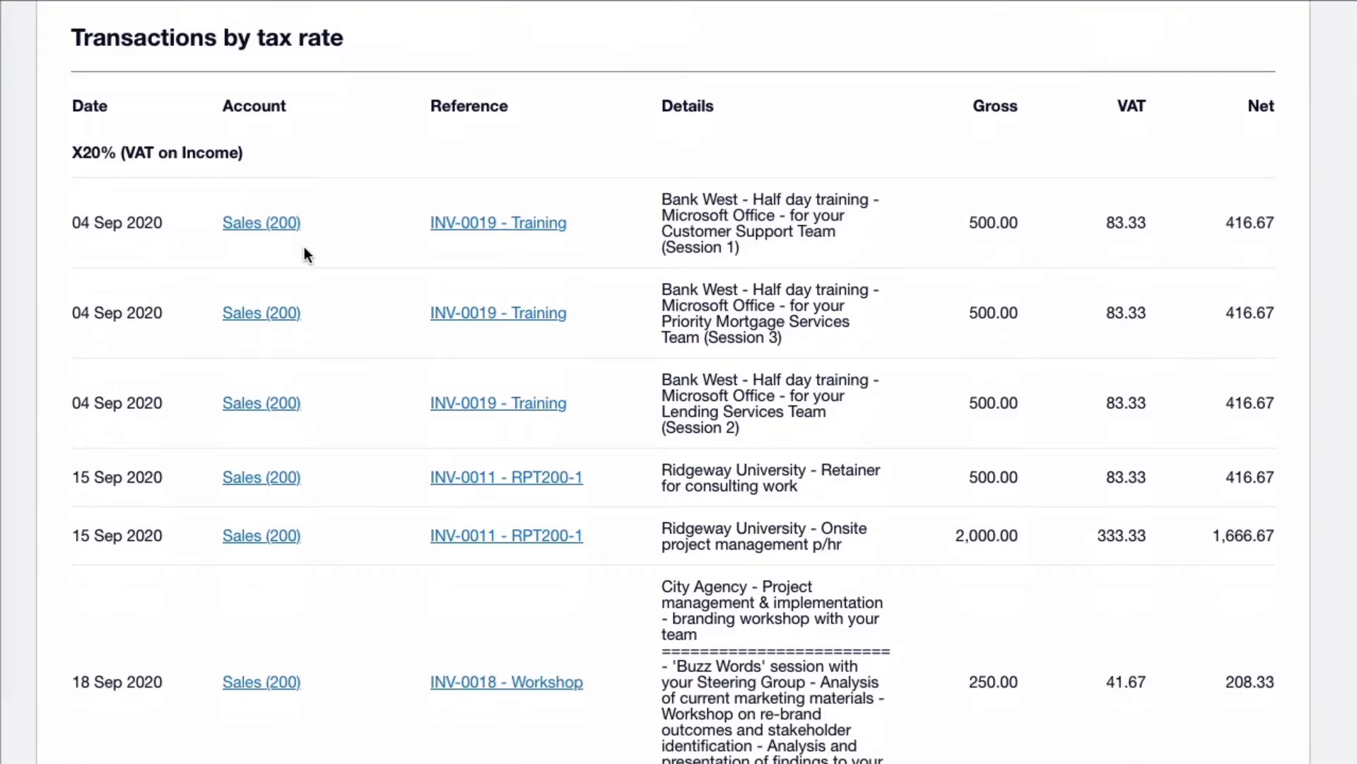
scroll(304, 249, "down", 7)
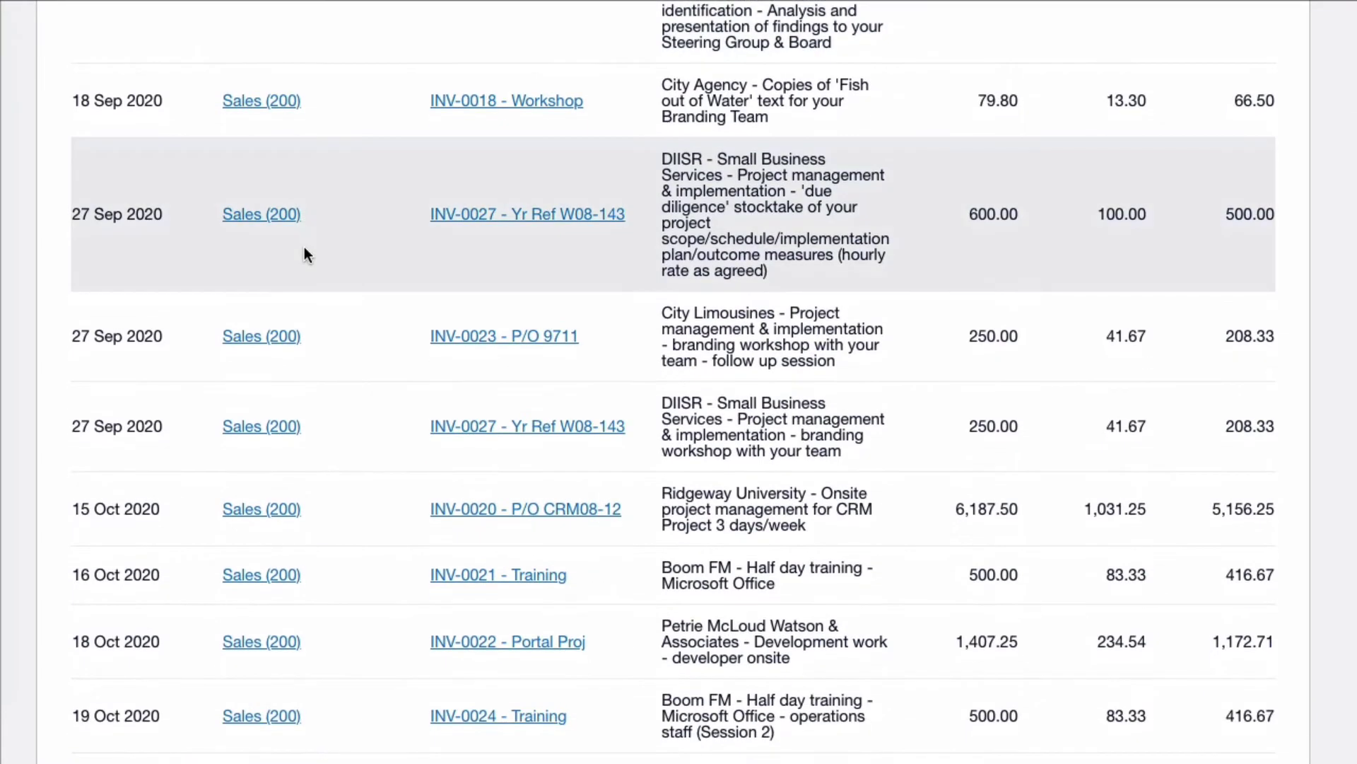
scroll(304, 248, "down", 15)
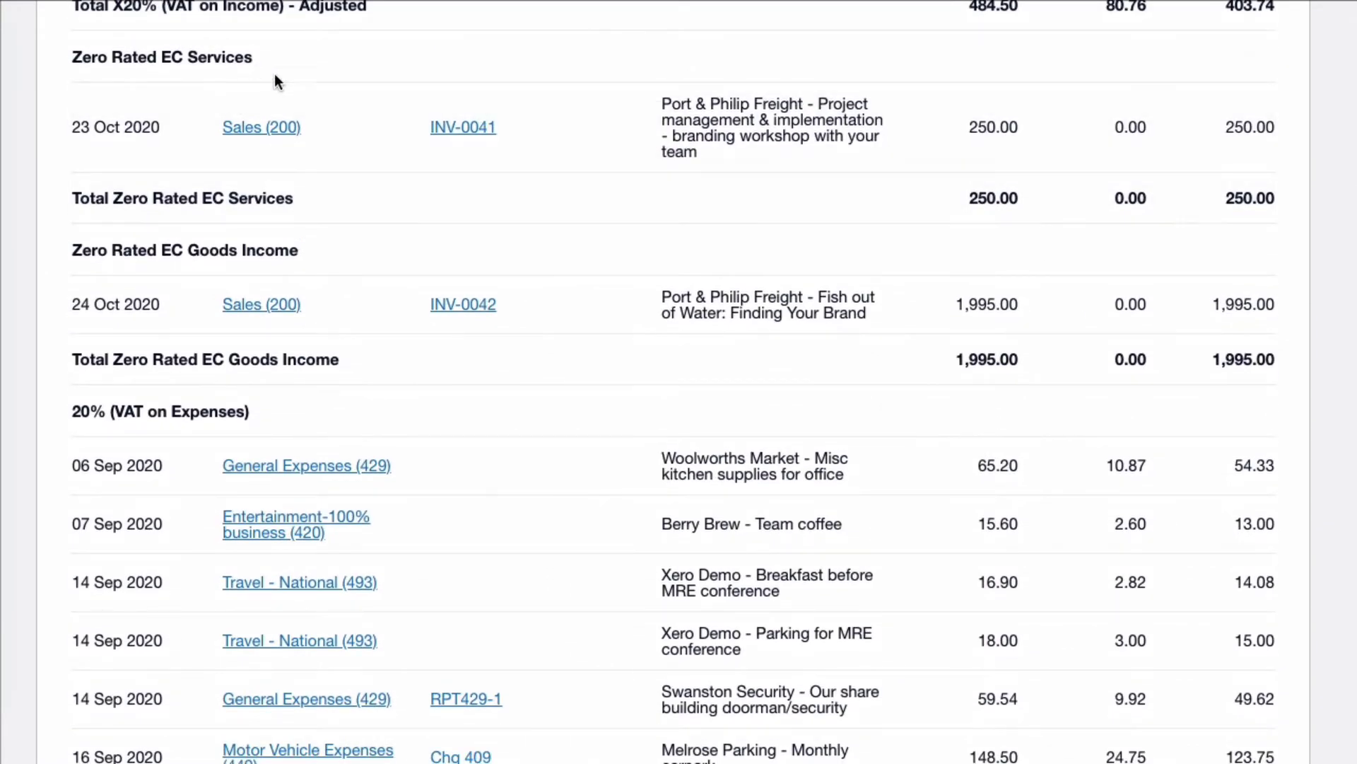
scroll(309, 105, "down", 3)
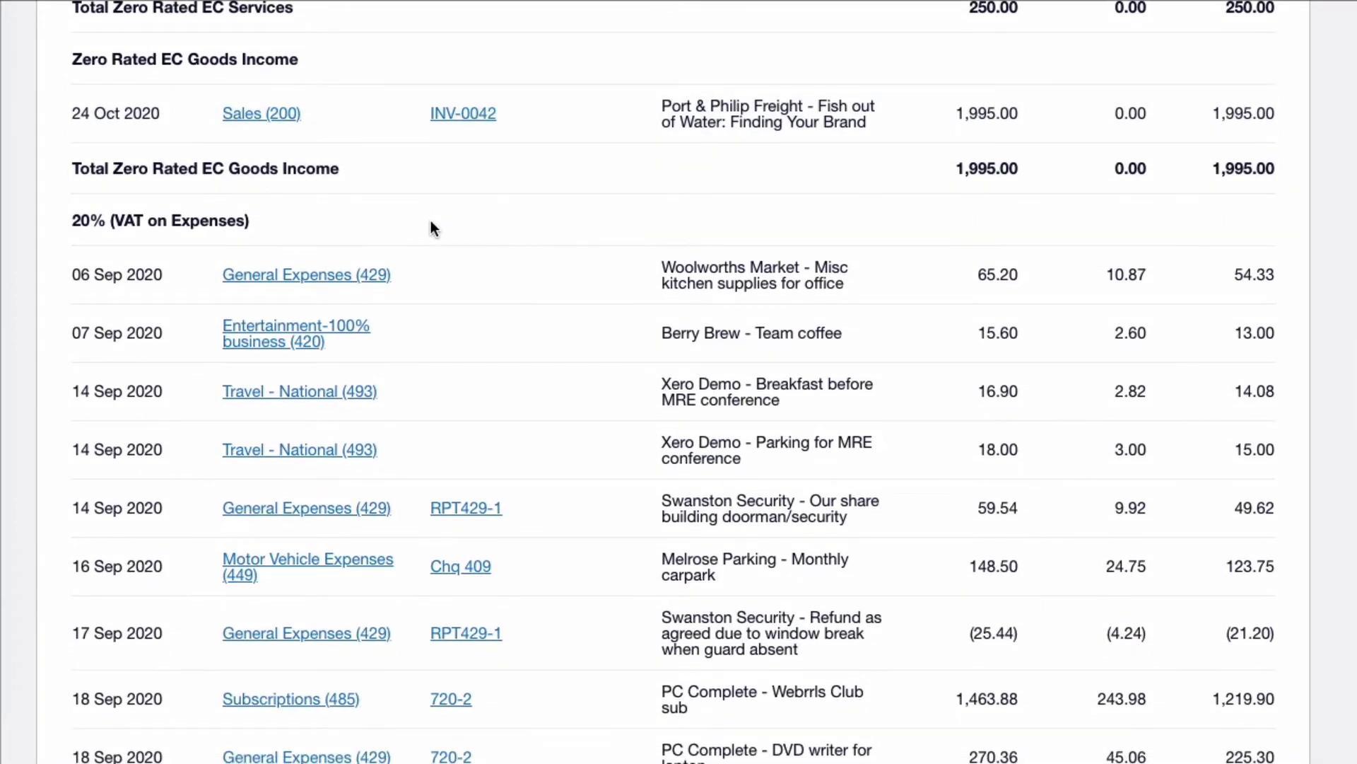
scroll(433, 227, "down", 1)
scroll(432, 227, "down", 4)
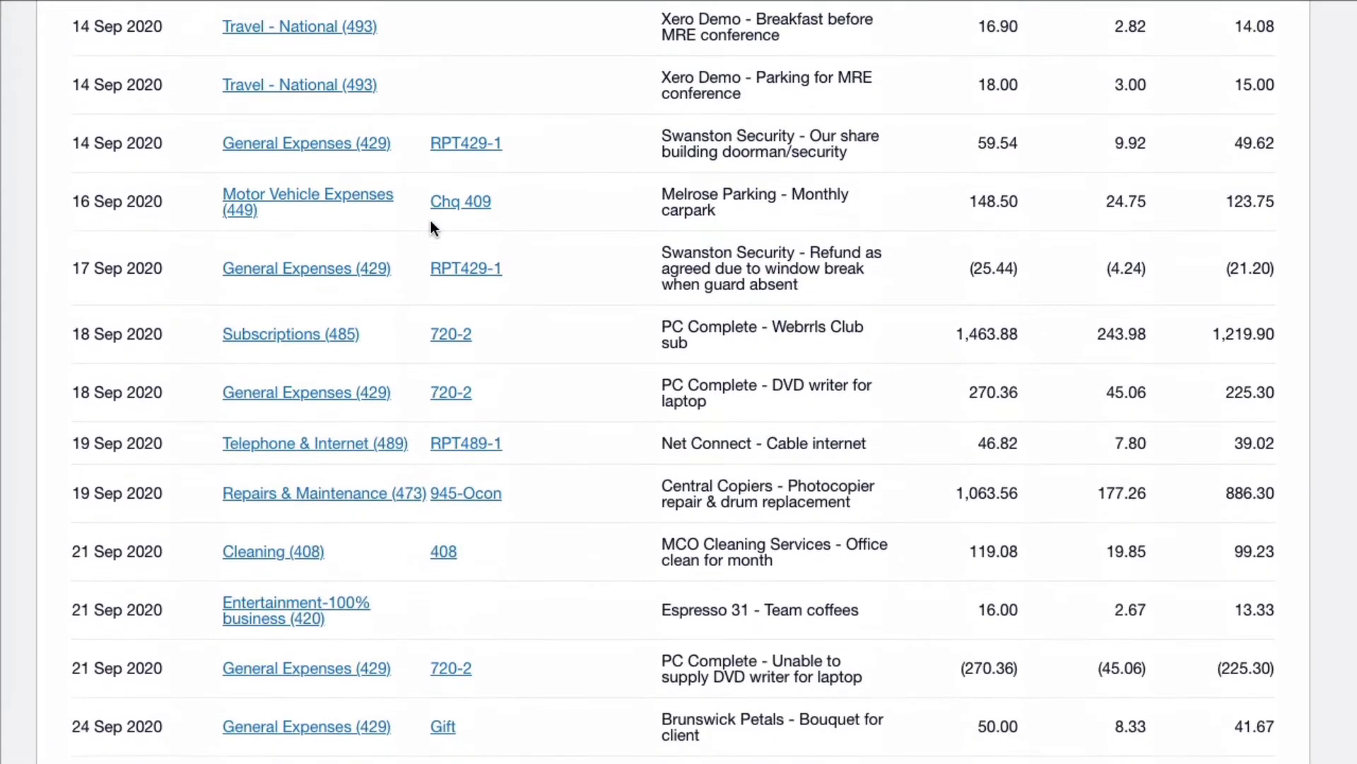
scroll(430, 219, "down", 14)
scroll(431, 219, "down", 13)
scroll(430, 220, "down", 9)
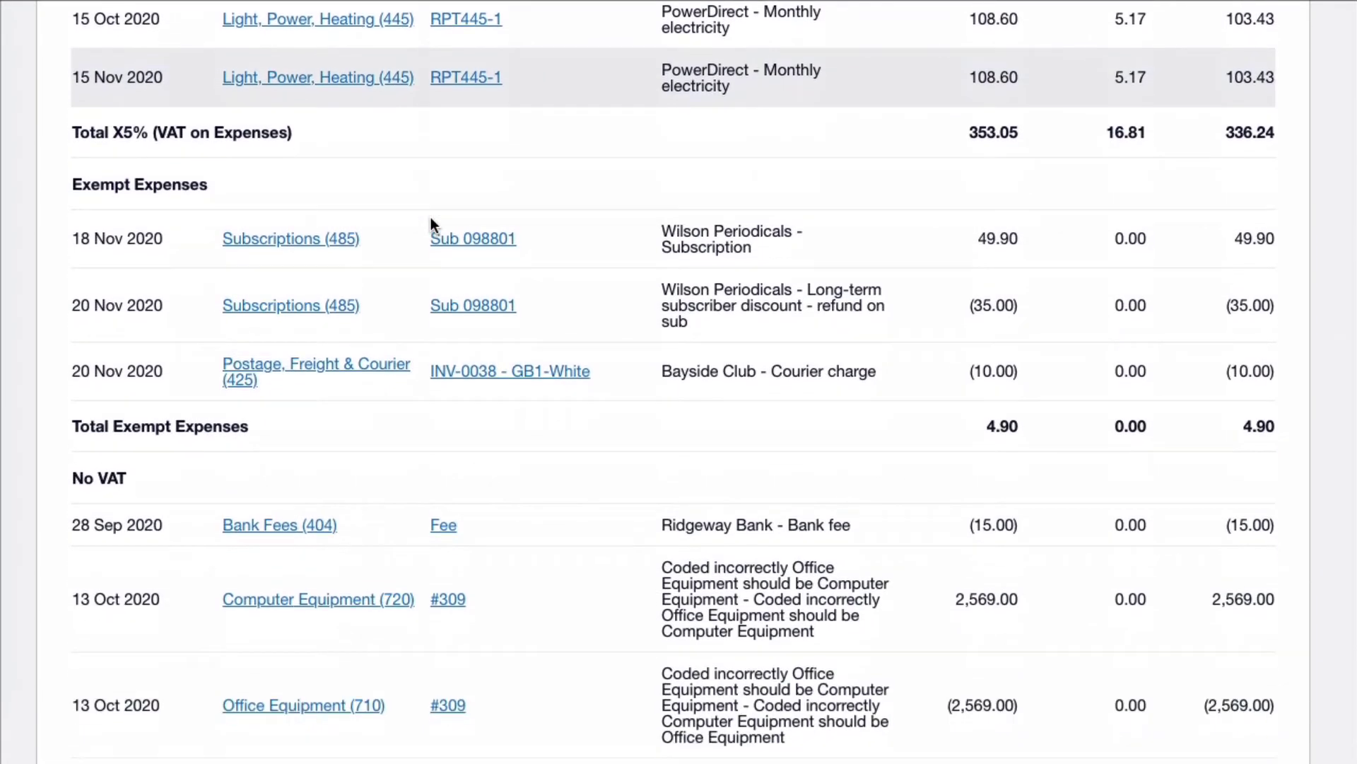
scroll(430, 219, "down", 3)
scroll(430, 219, "up", 9)
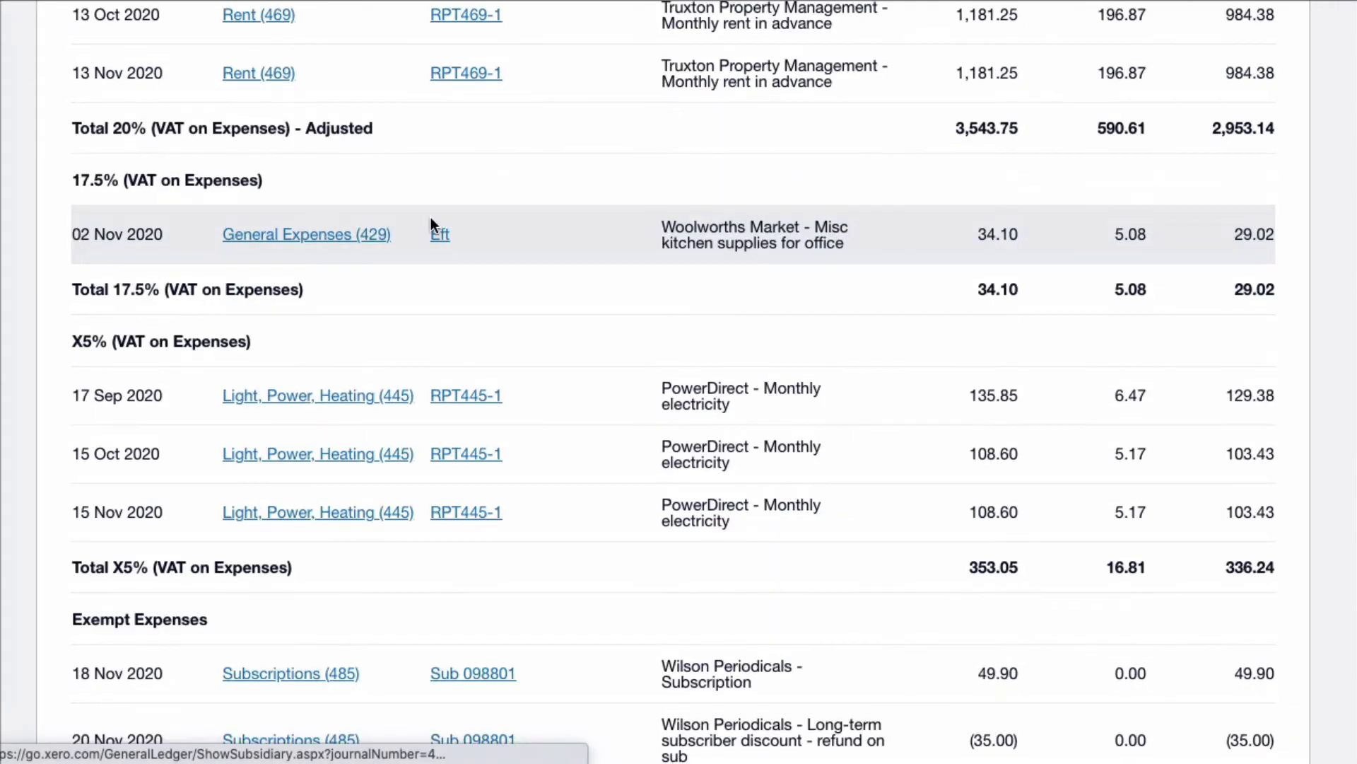
scroll(431, 219, "up", 20)
scroll(431, 224, "up", 20)
scroll(430, 224, "down", 1)
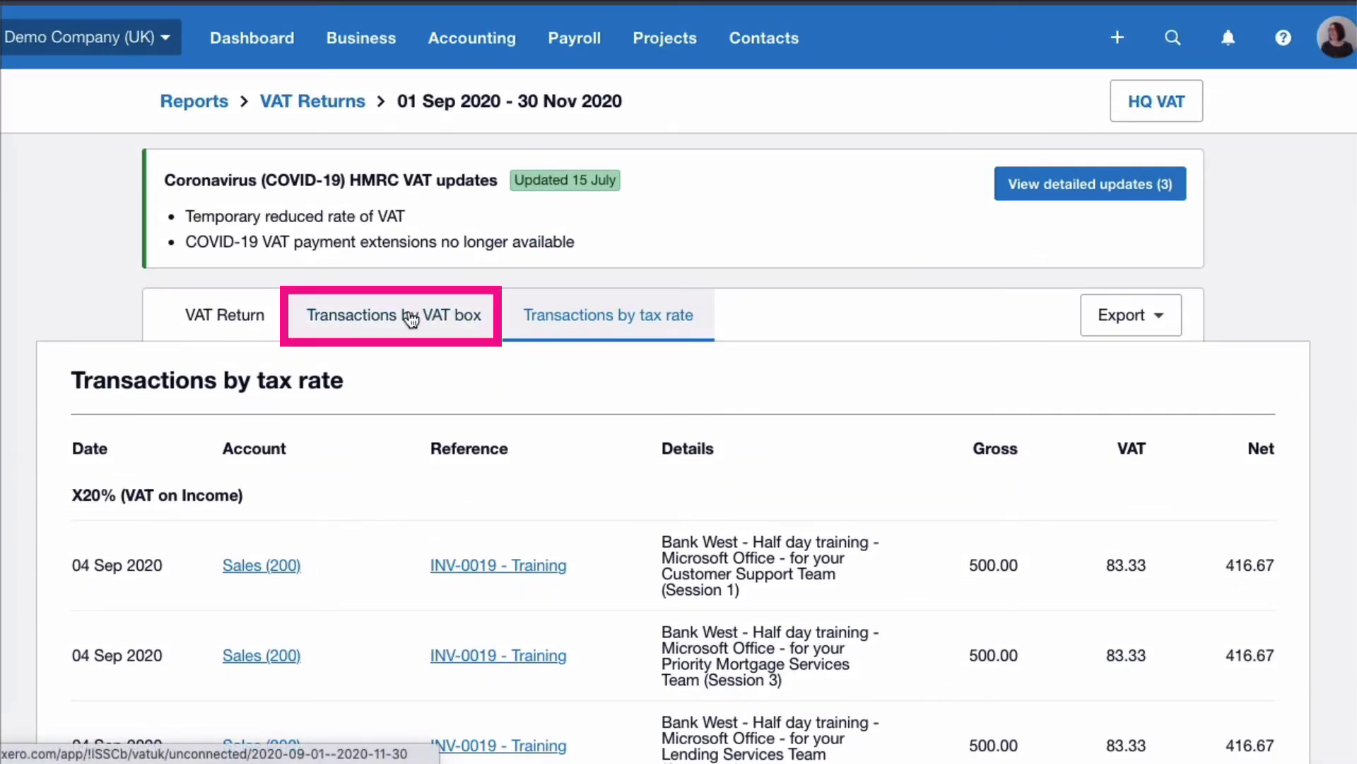
left_click(409, 317)
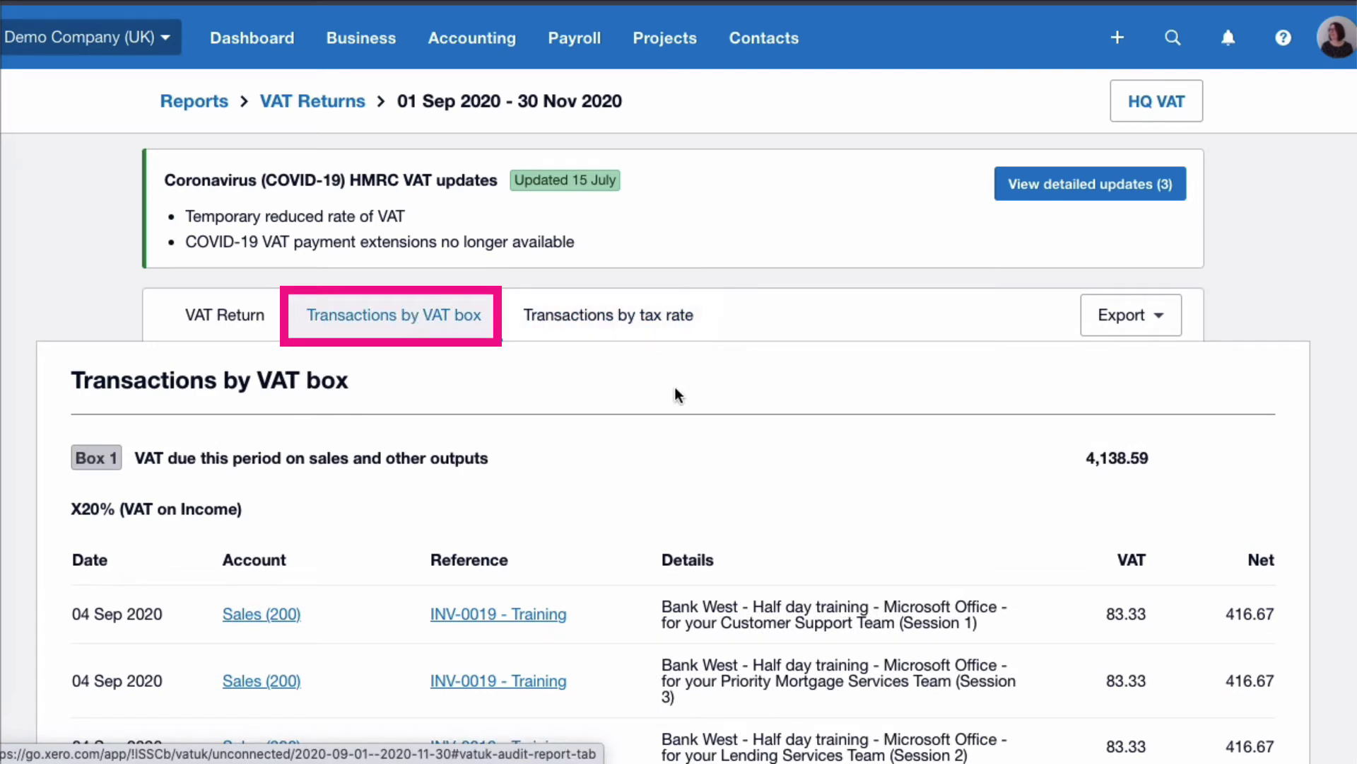
scroll(674, 395, "down", 2)
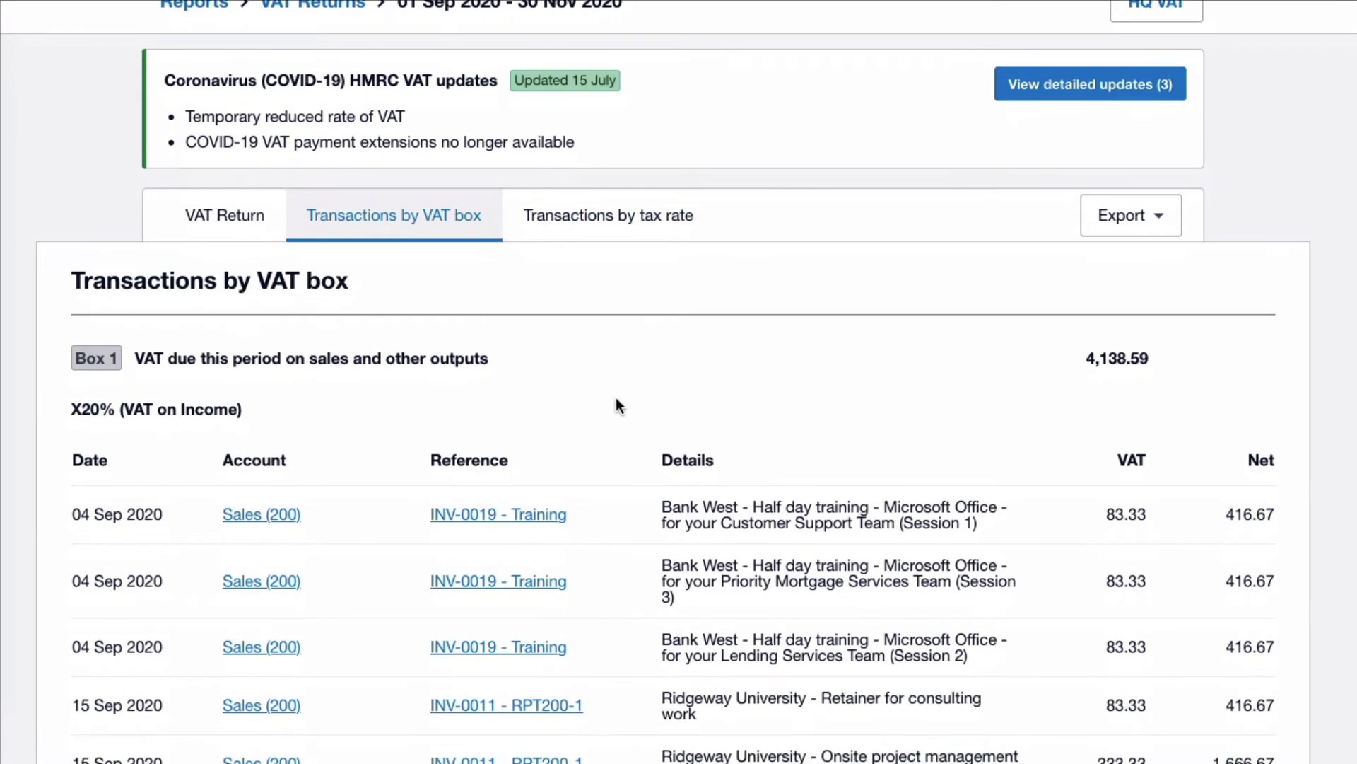
scroll(564, 460, "down", 12)
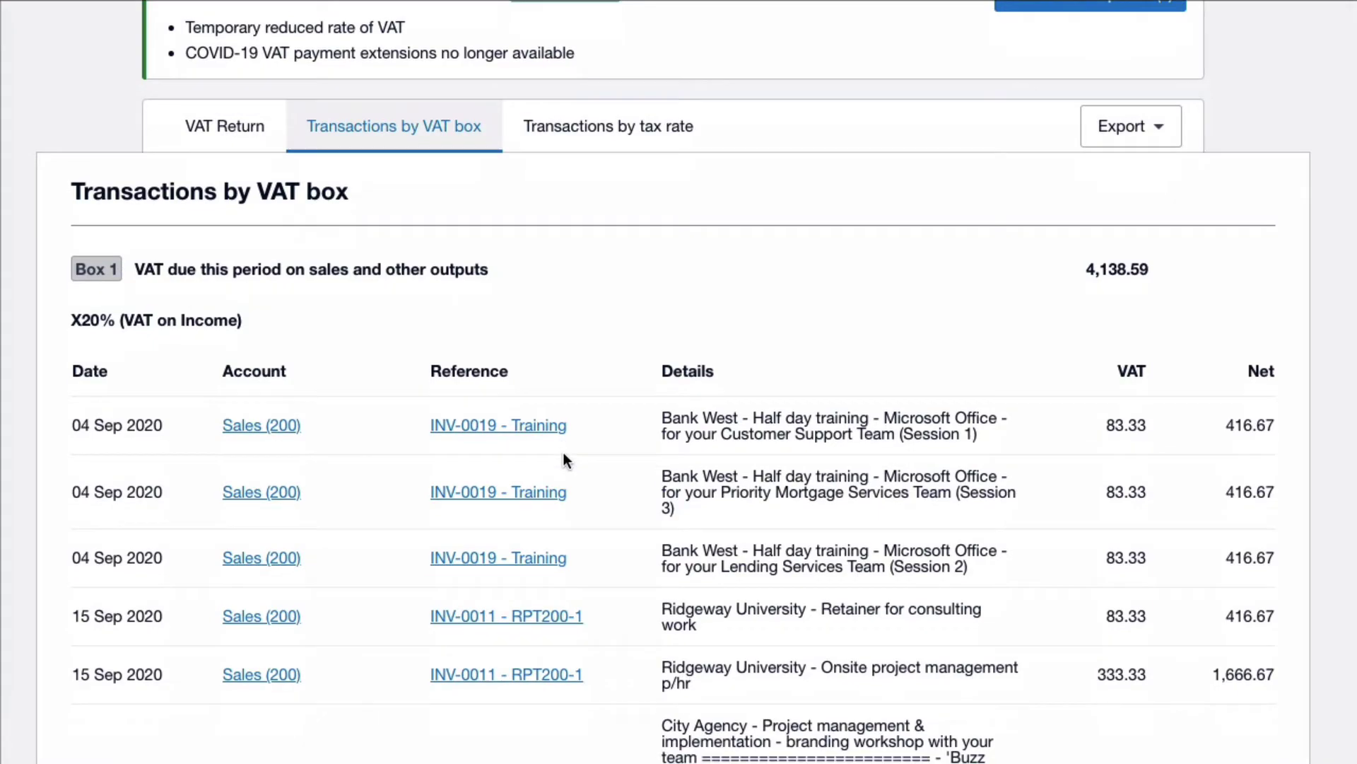
scroll(563, 452, "down", 20)
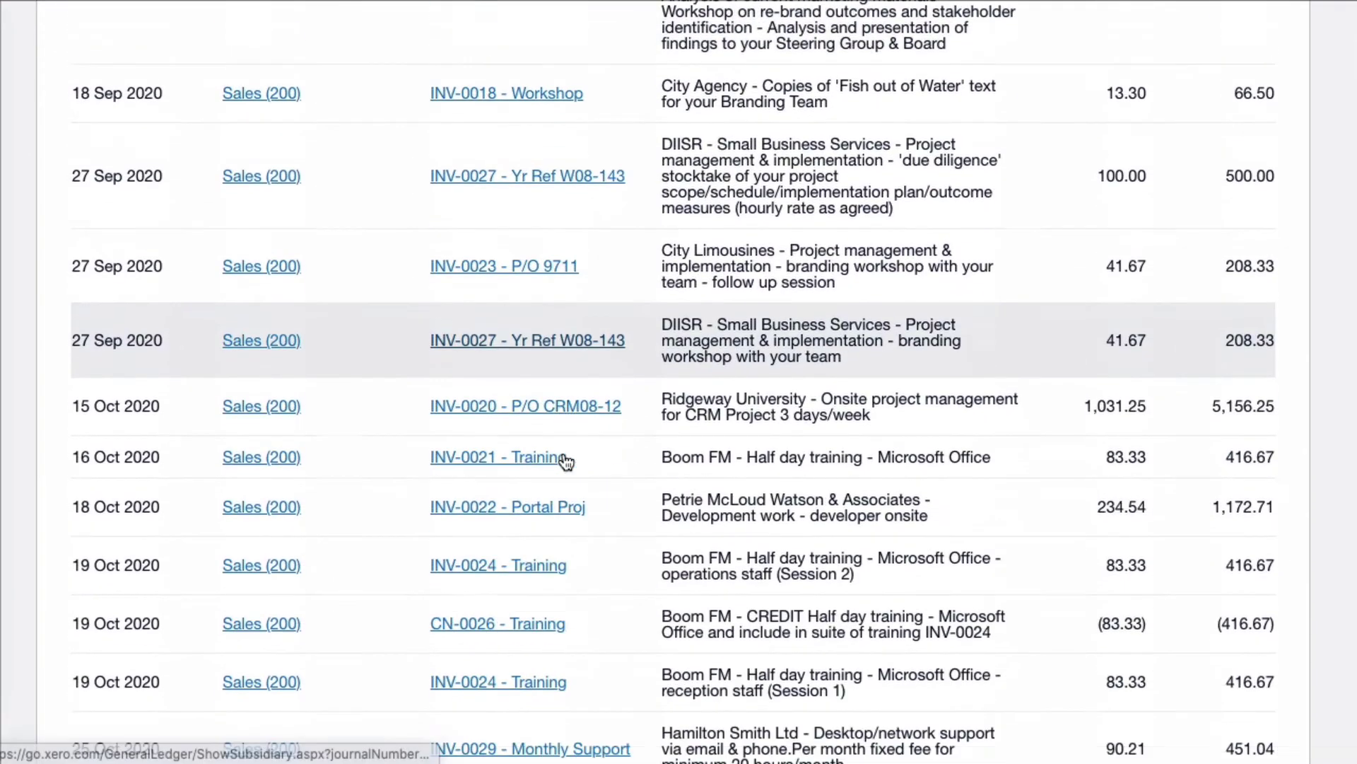
scroll(562, 452, "up", 4)
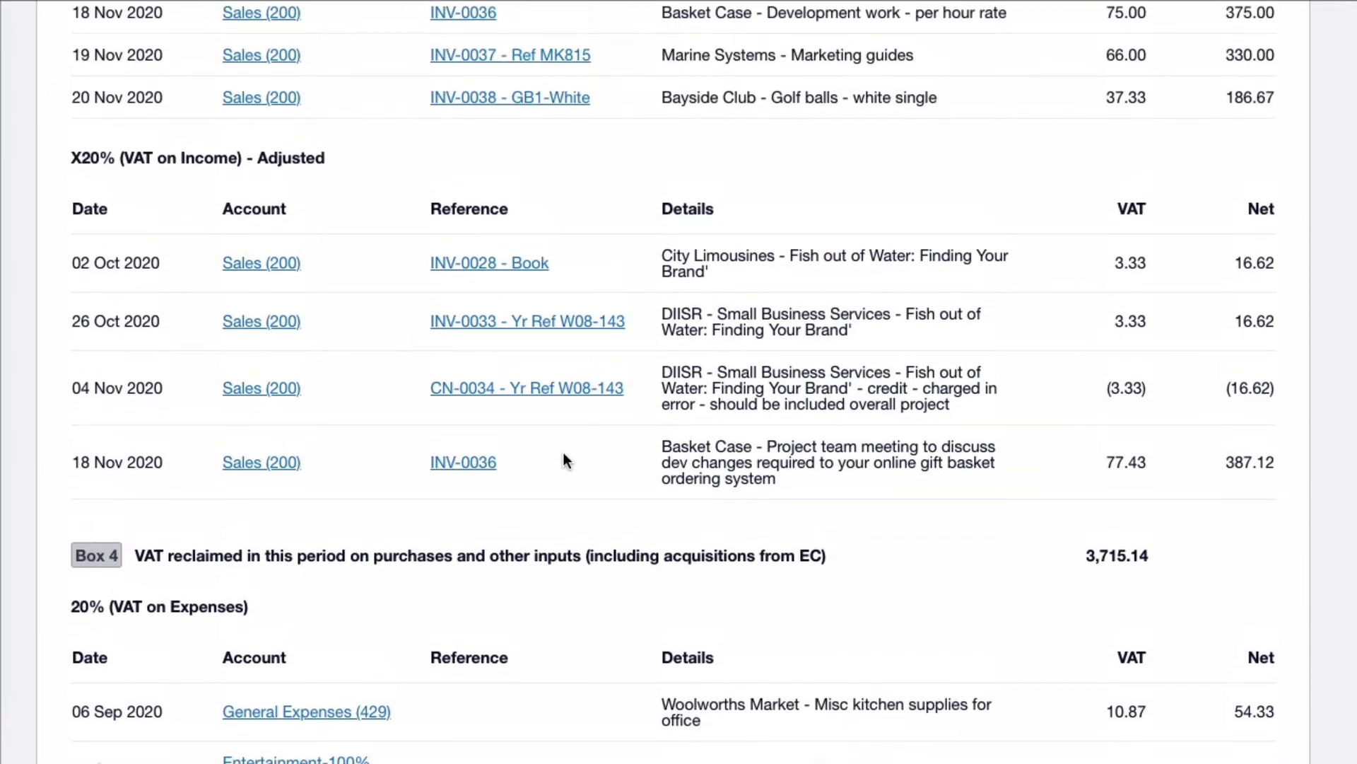
scroll(562, 452, "down", 4)
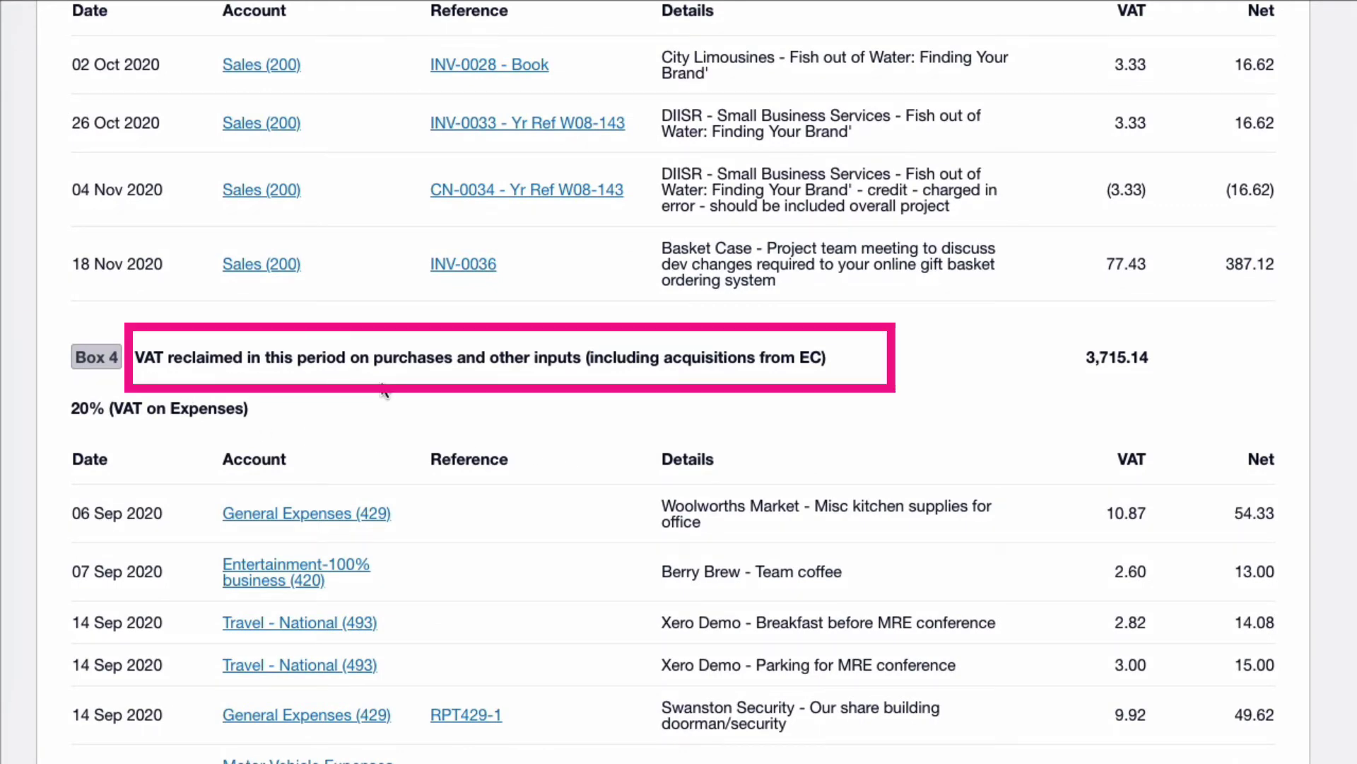
scroll(383, 390, "down", 10)
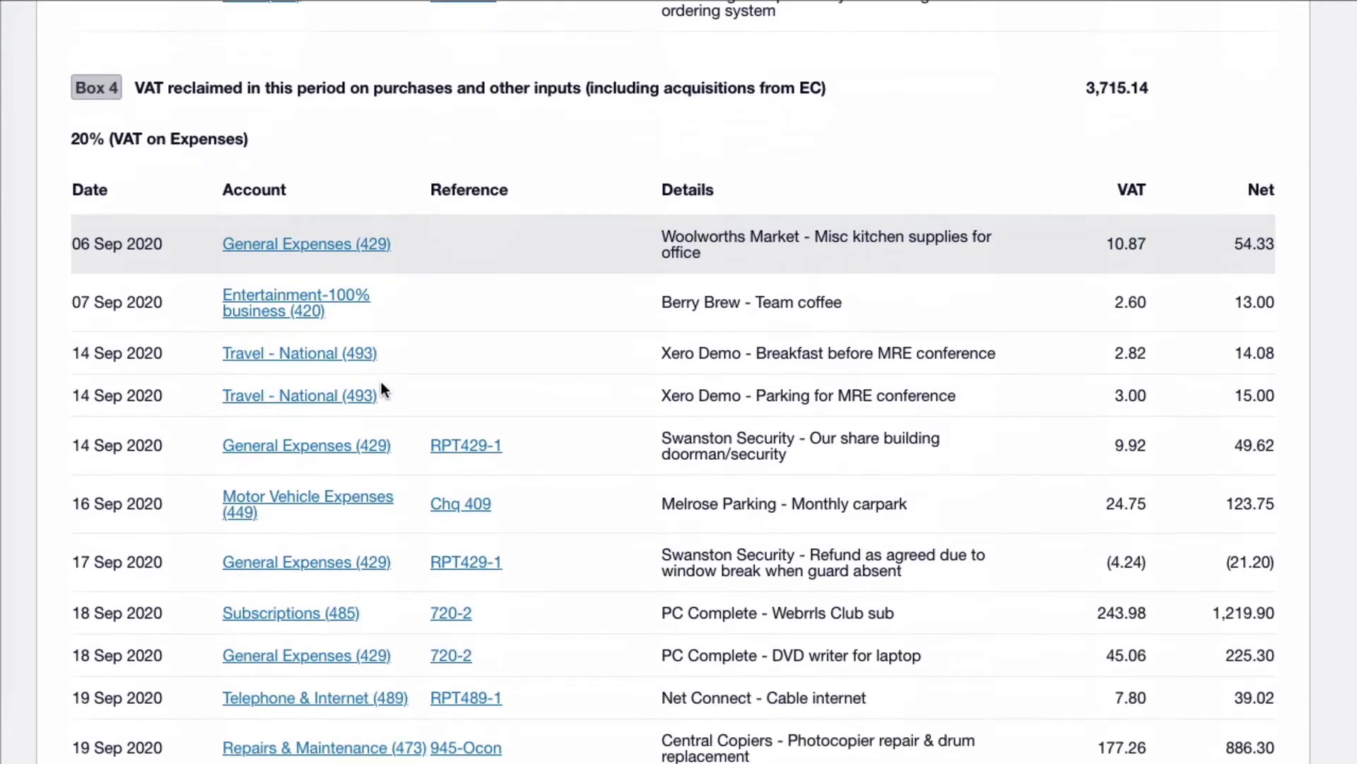
scroll(380, 389, "down", 4)
Export the Sep–Nov 2020 VAT return as a PDF showing £423.45 payable to HMRC
scroll(381, 389, "up", 12)
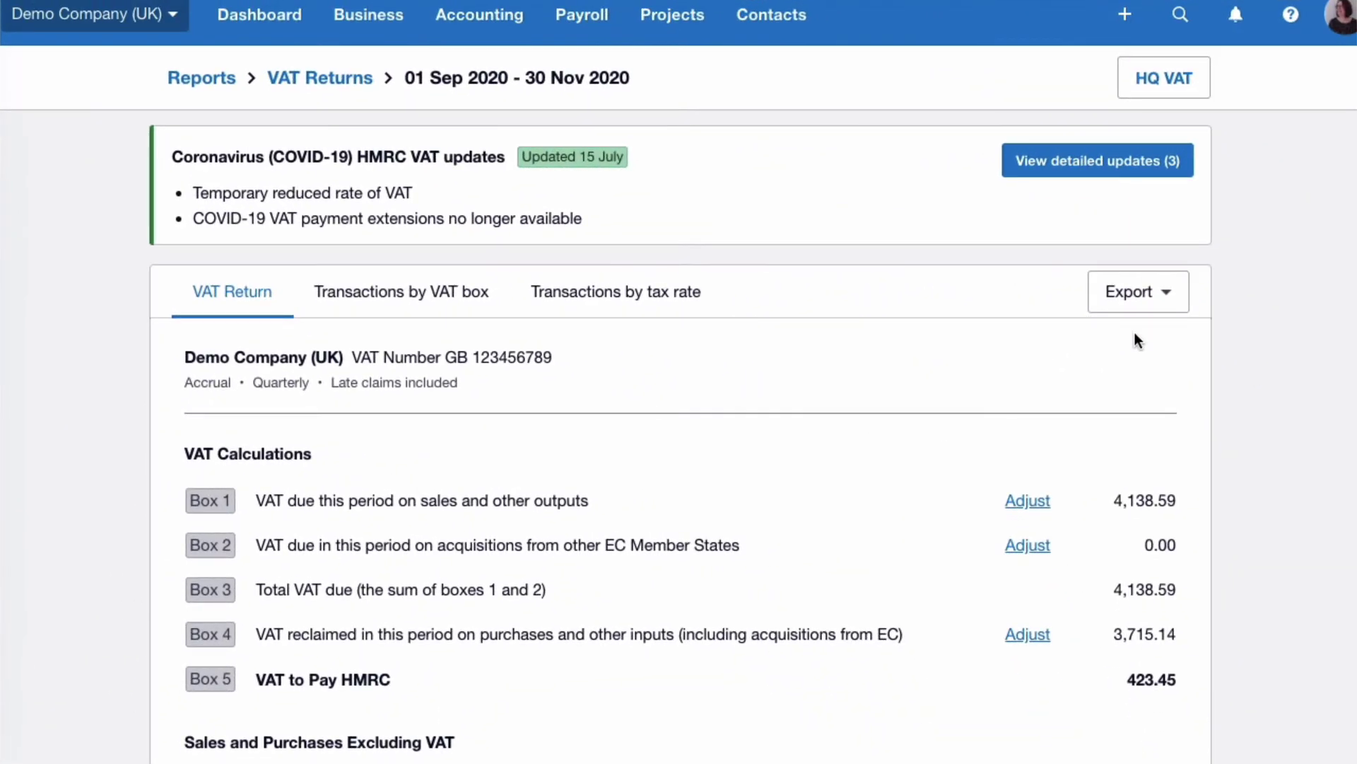
left_click(1164, 295)
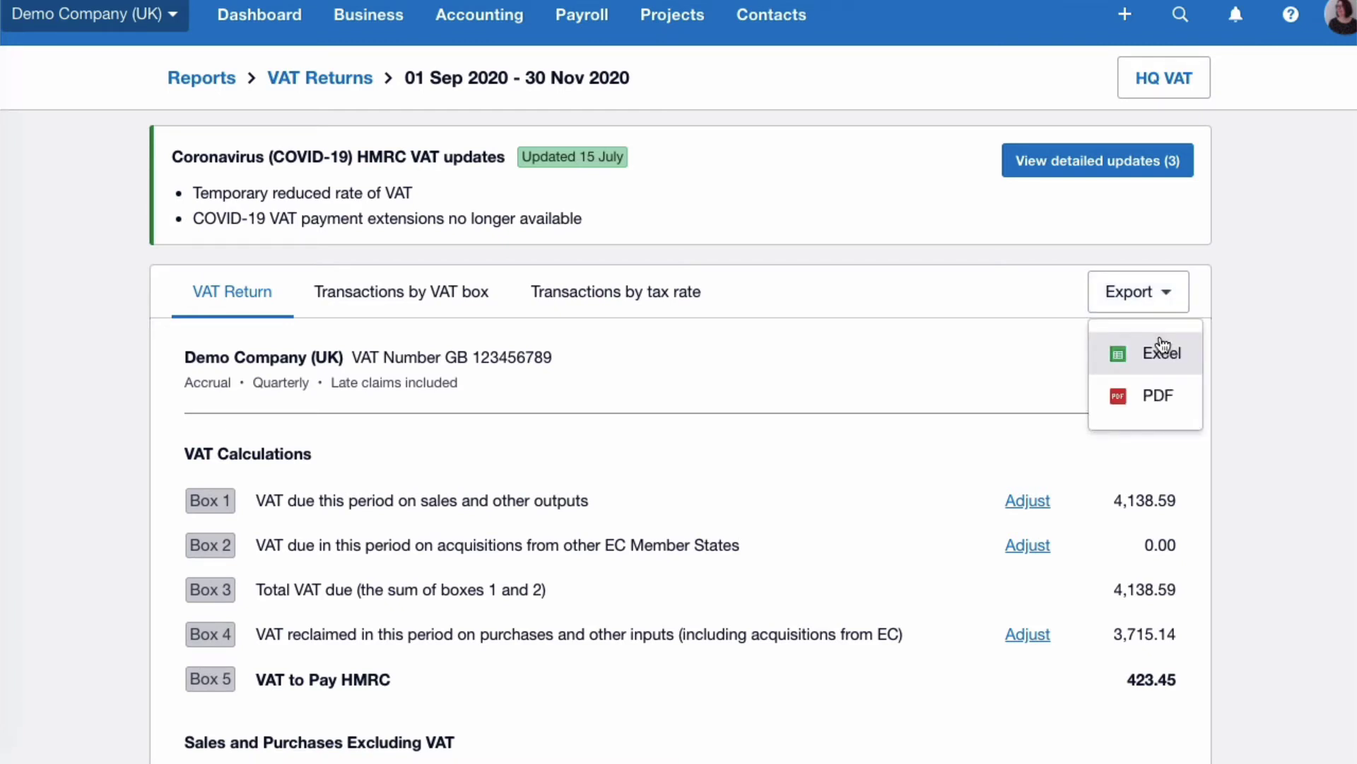
left_click(1143, 396)
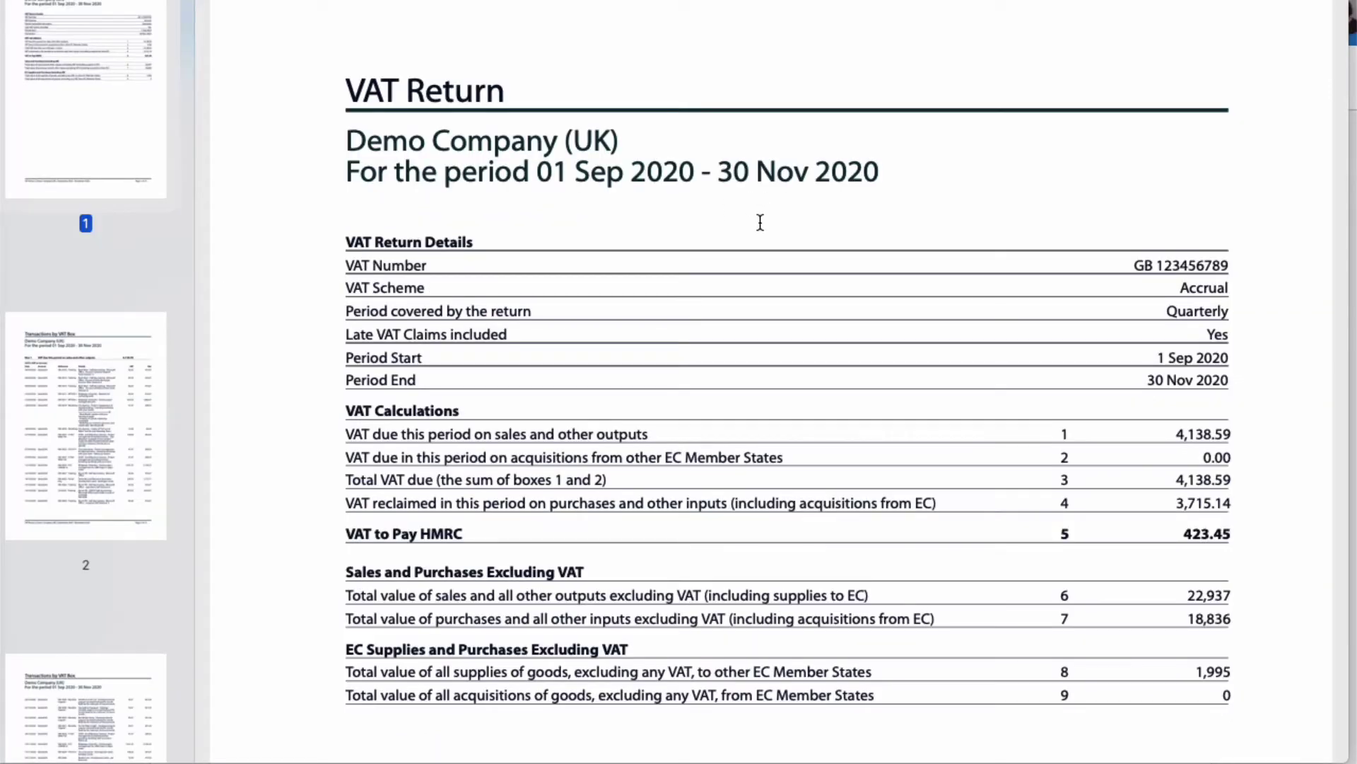
scroll(936, 372, "down", 2)
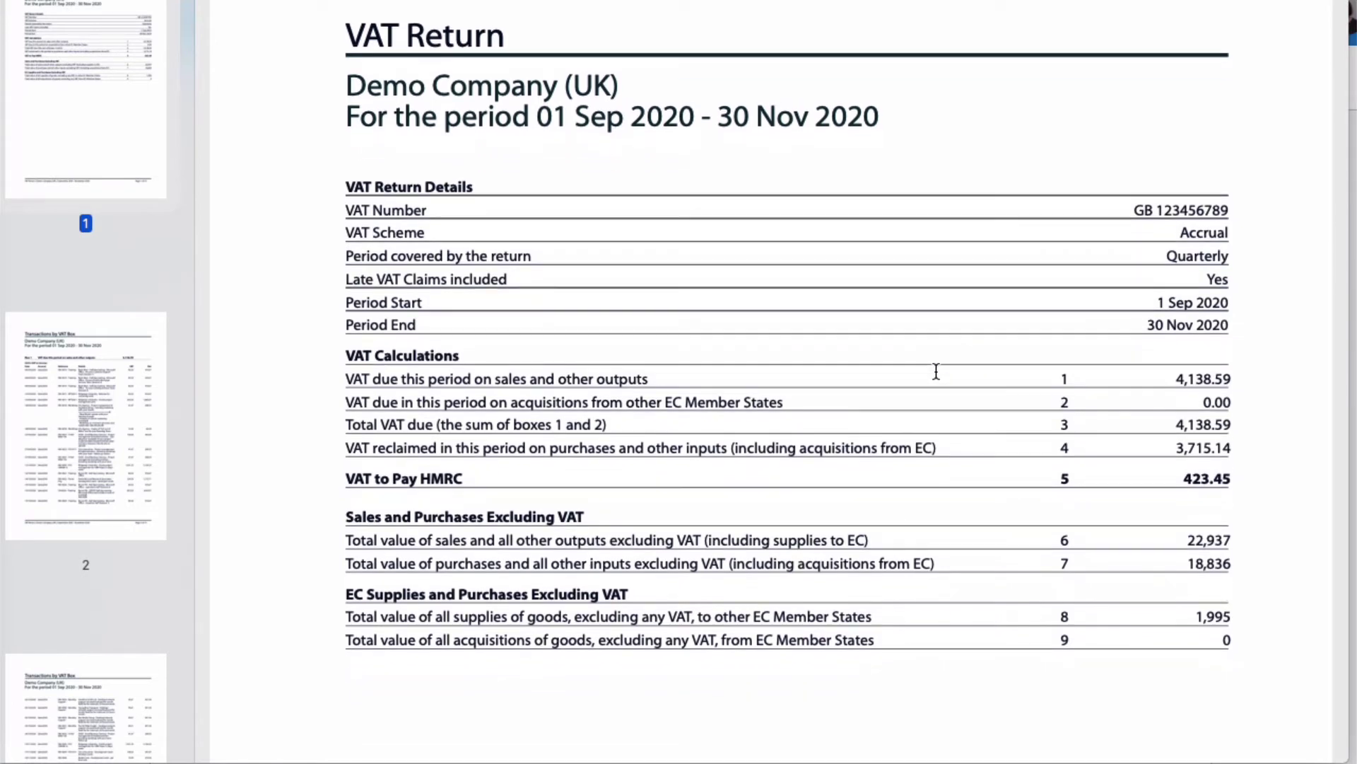
scroll(936, 371, "down", 3)
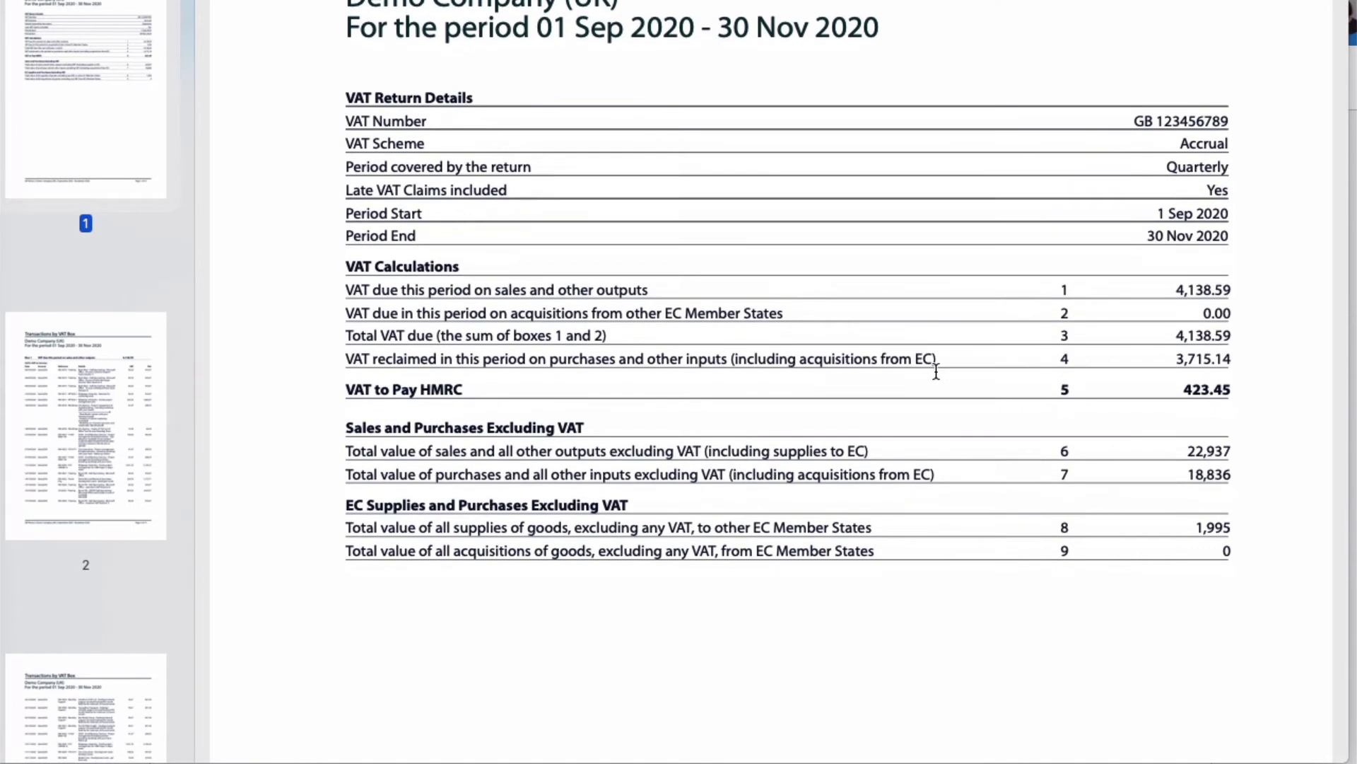
left_click(126, 445)
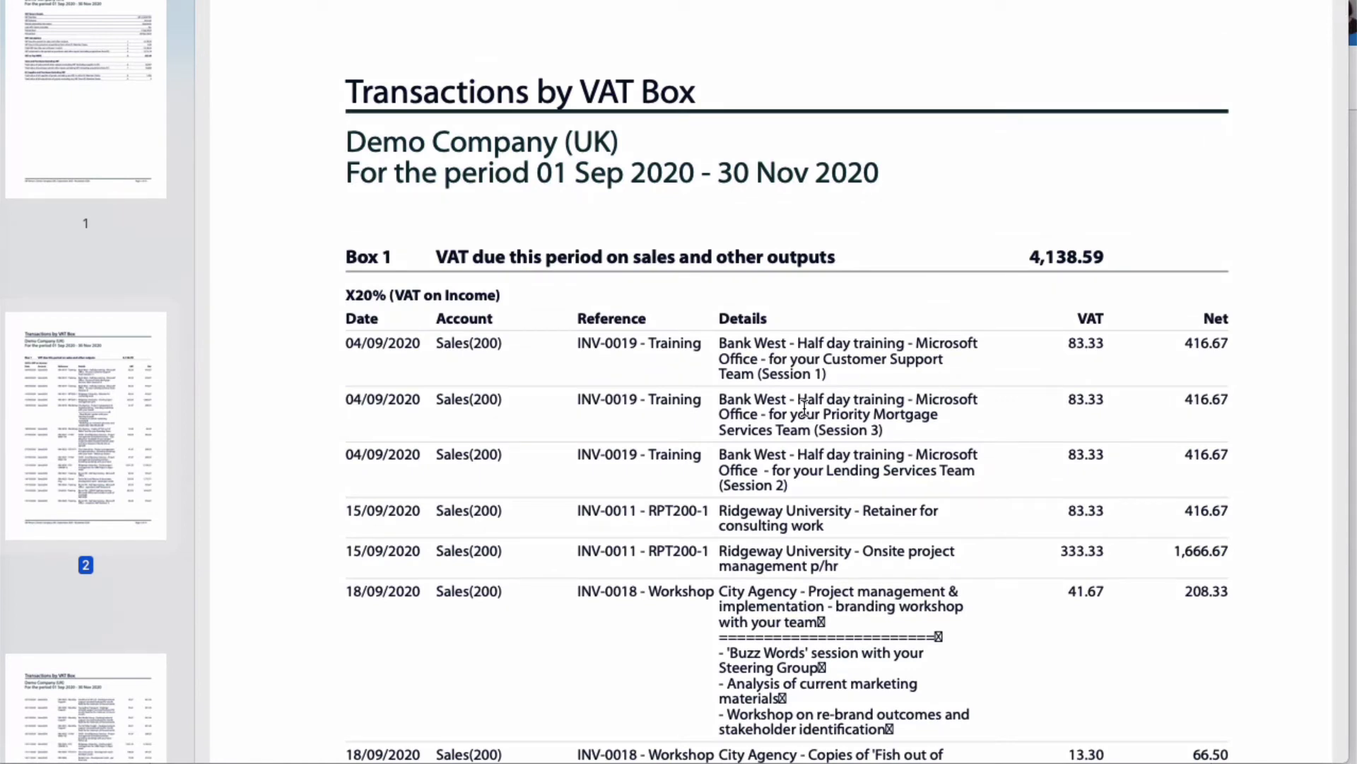
scroll(804, 408, "down", 5)
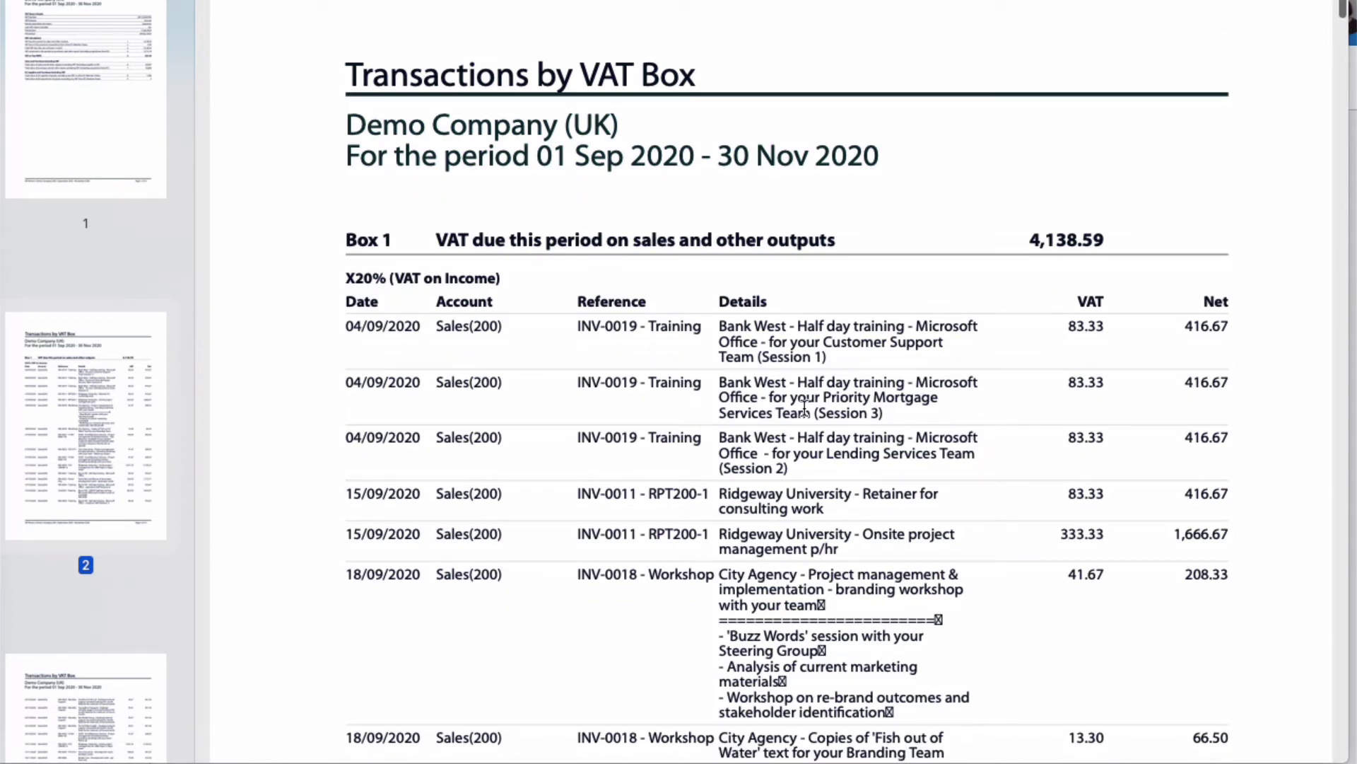
scroll(804, 409, "down", 4)
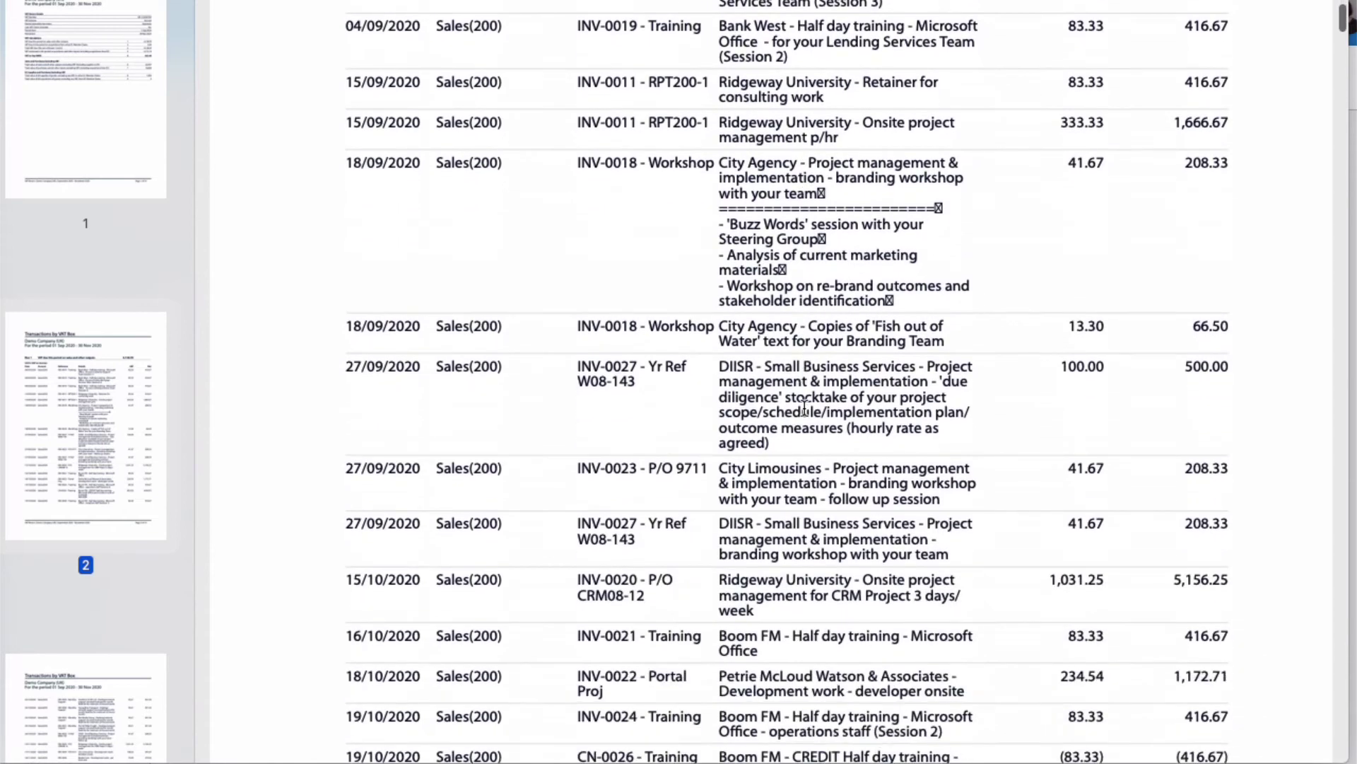
scroll(804, 409, "down", 12)
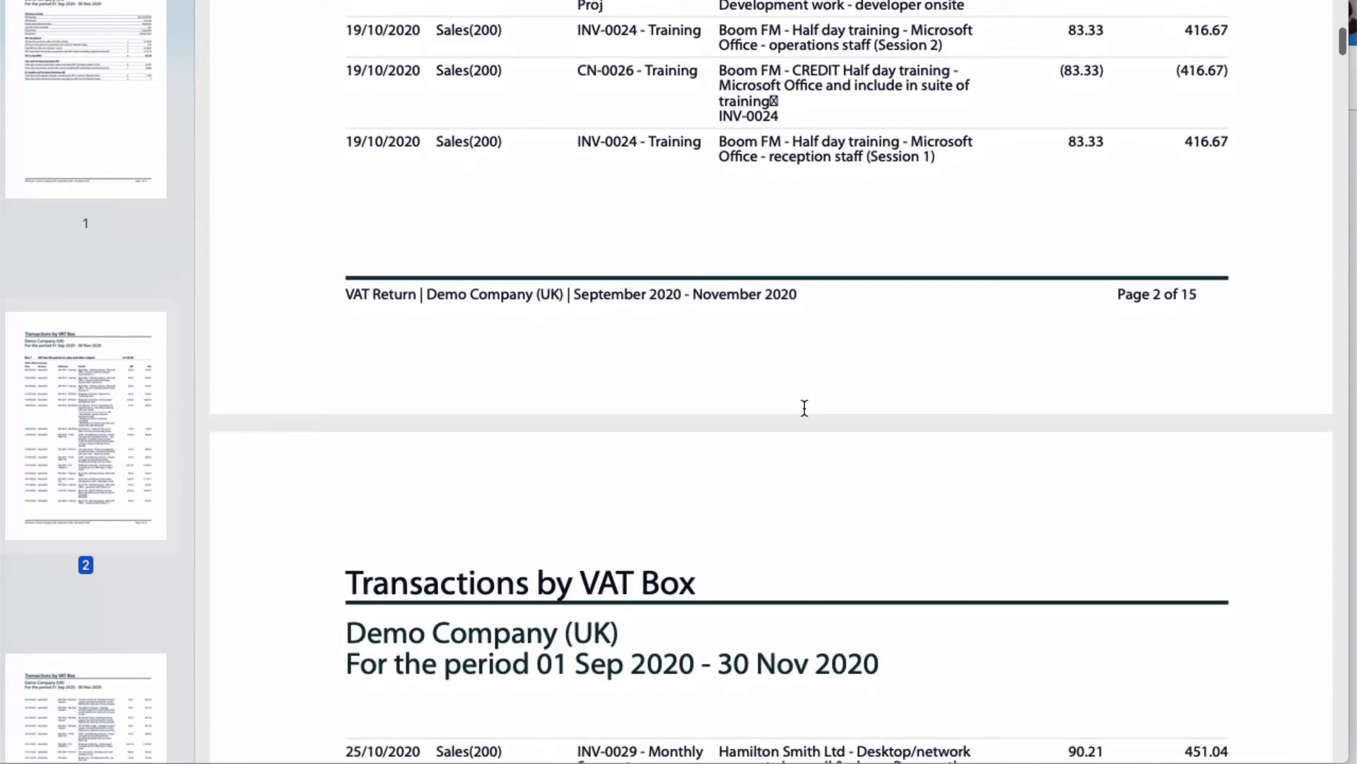
scroll(804, 408, "down", 3)
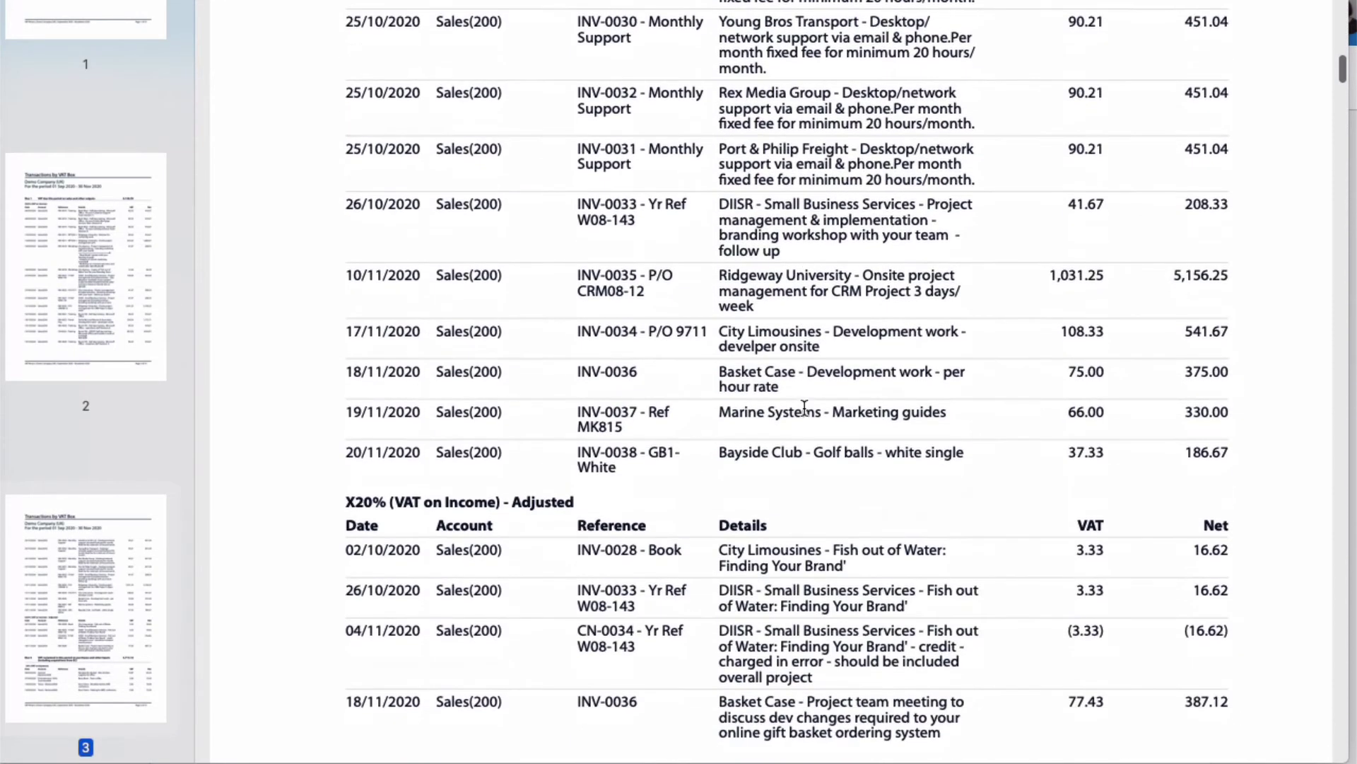
scroll(804, 408, "down", 11)
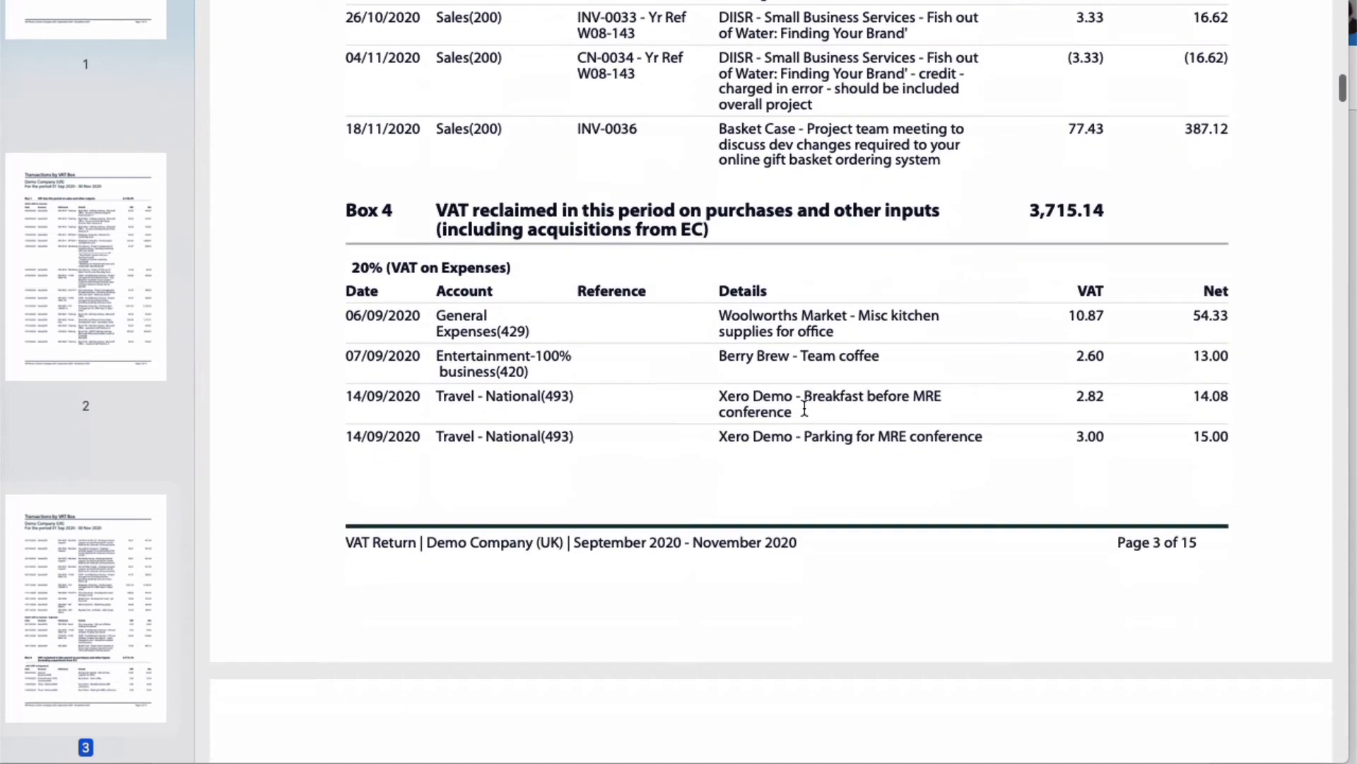
scroll(804, 409, "down", 3)
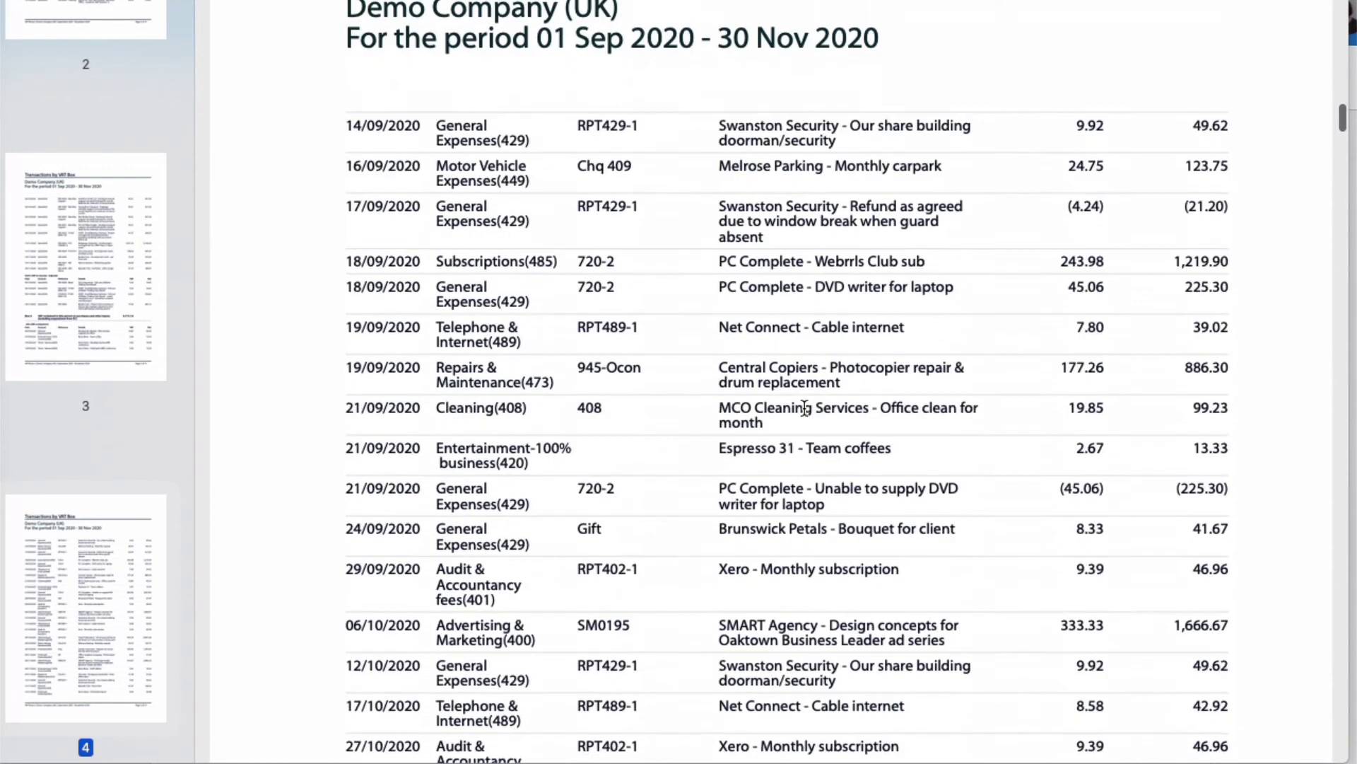
scroll(804, 409, "down", 14)
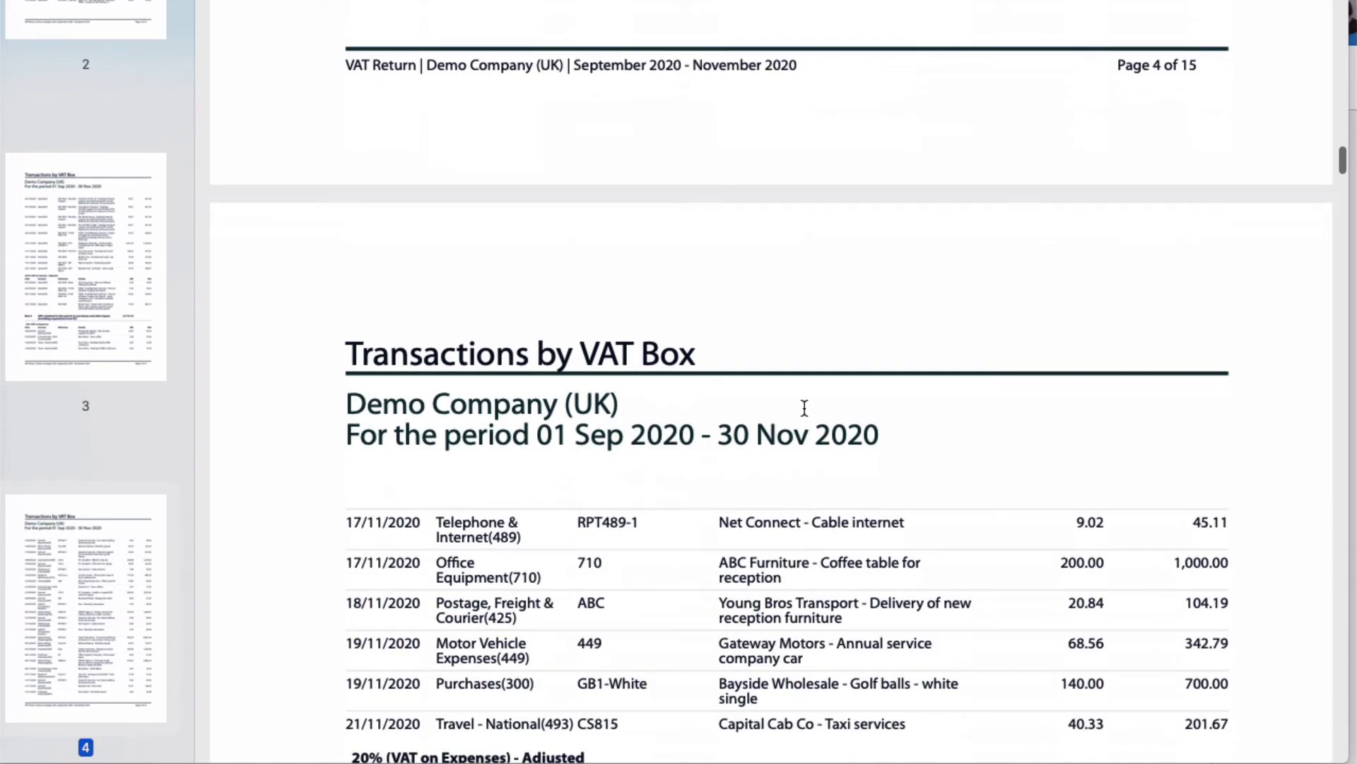
scroll(804, 408, "down", 3)
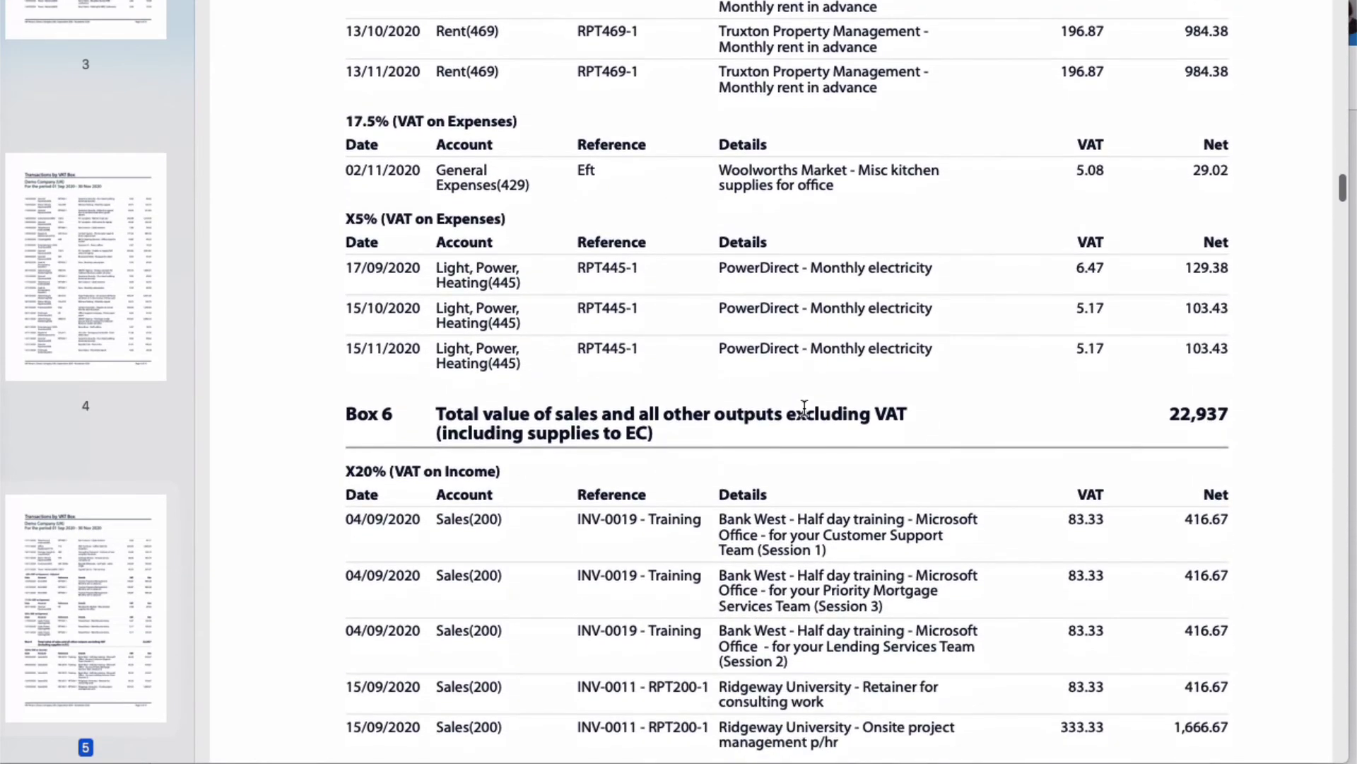
scroll(803, 408, "down", 14)
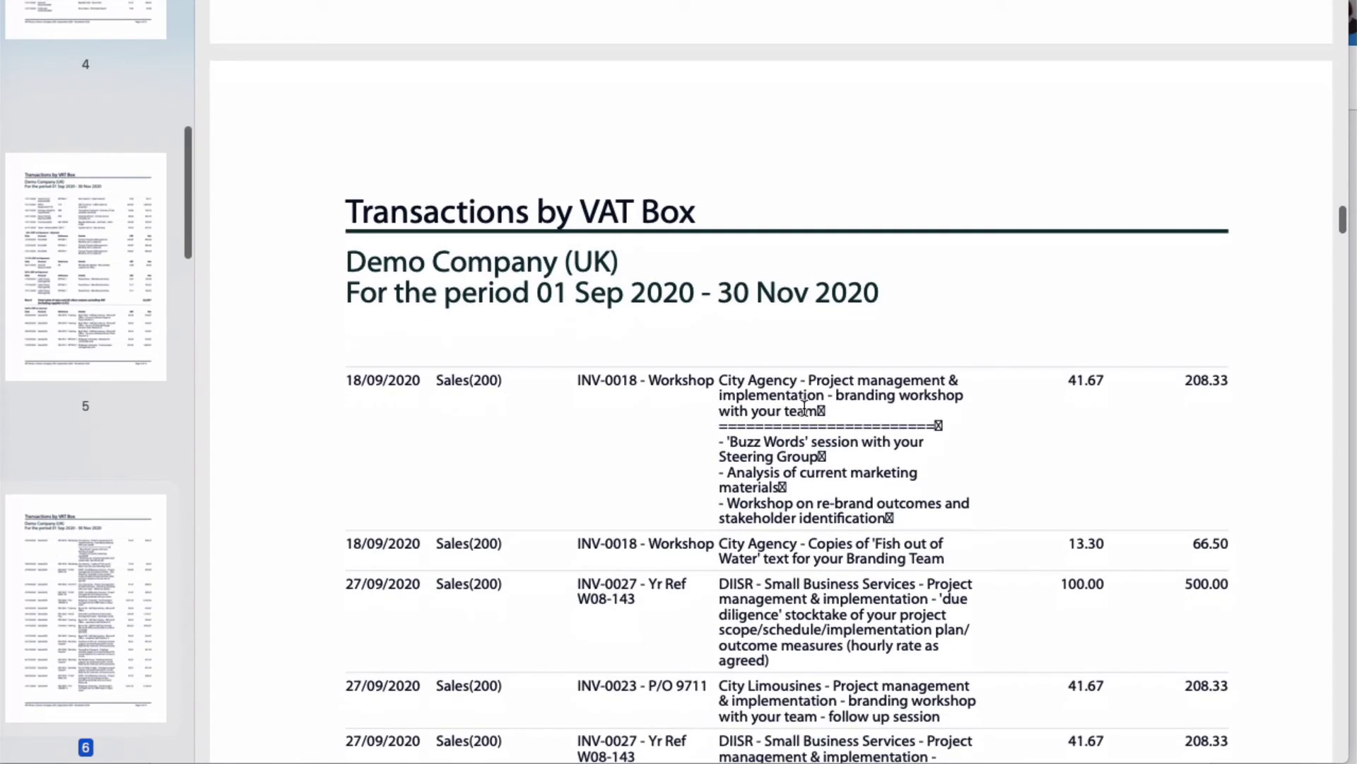
scroll(803, 408, "down", 20)
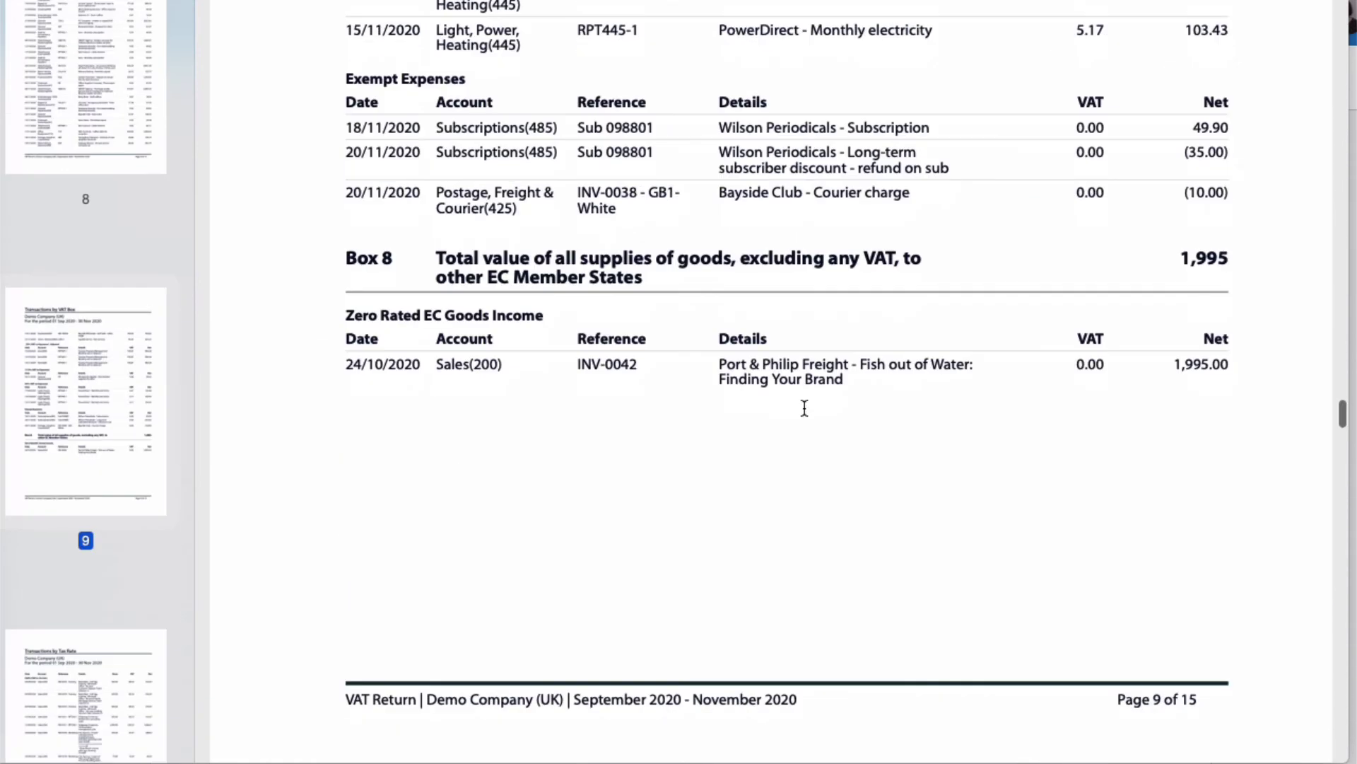
scroll(804, 409, "down", 5)
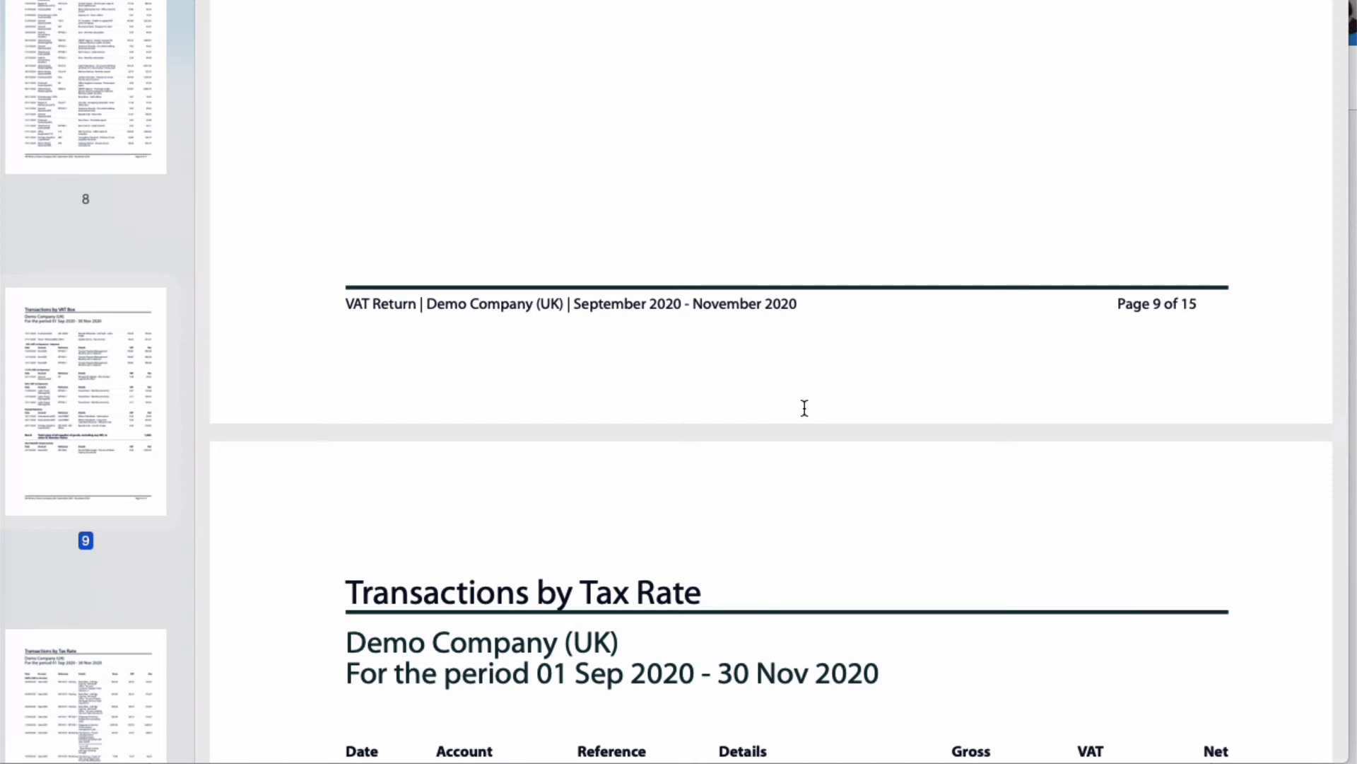
scroll(804, 408, "down", 2)
scroll(804, 408, "down", 3)
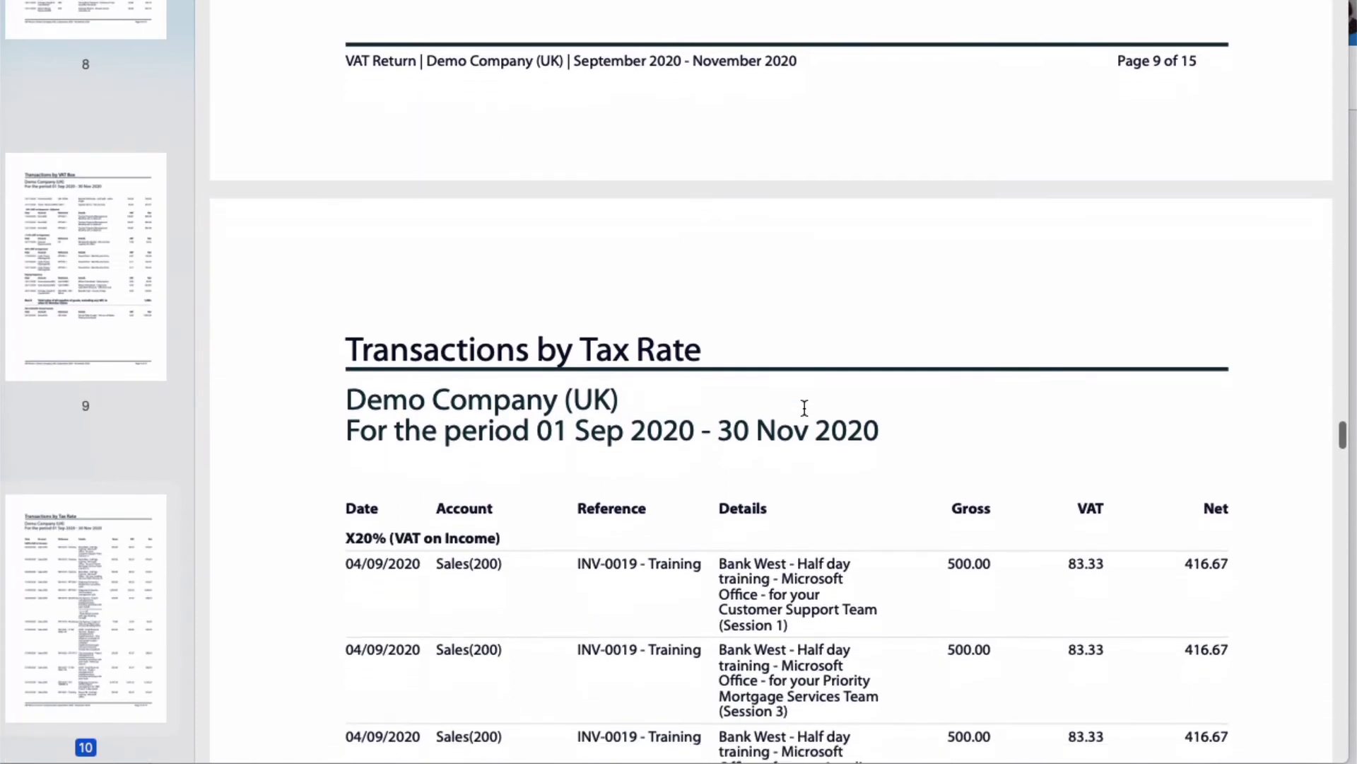
scroll(804, 408, "down", 6)
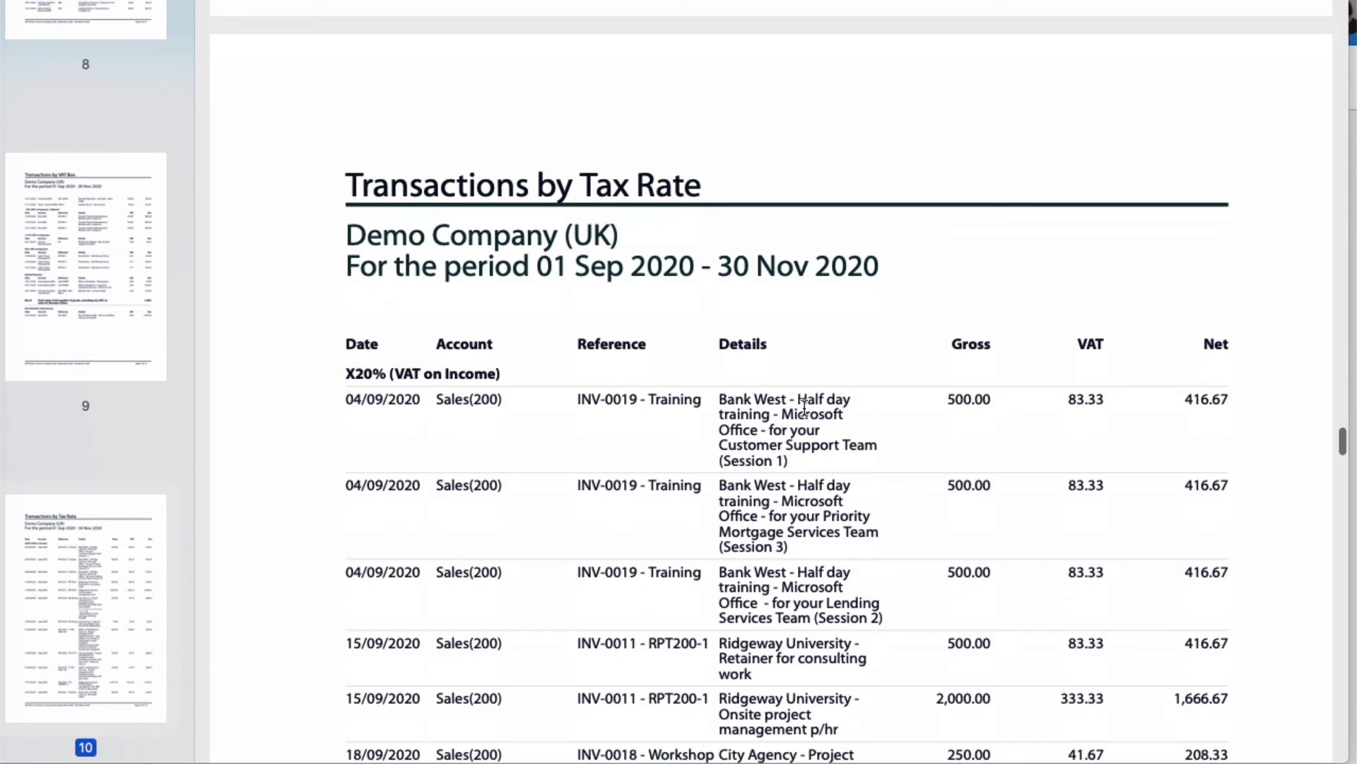
scroll(804, 408, "down", 16)
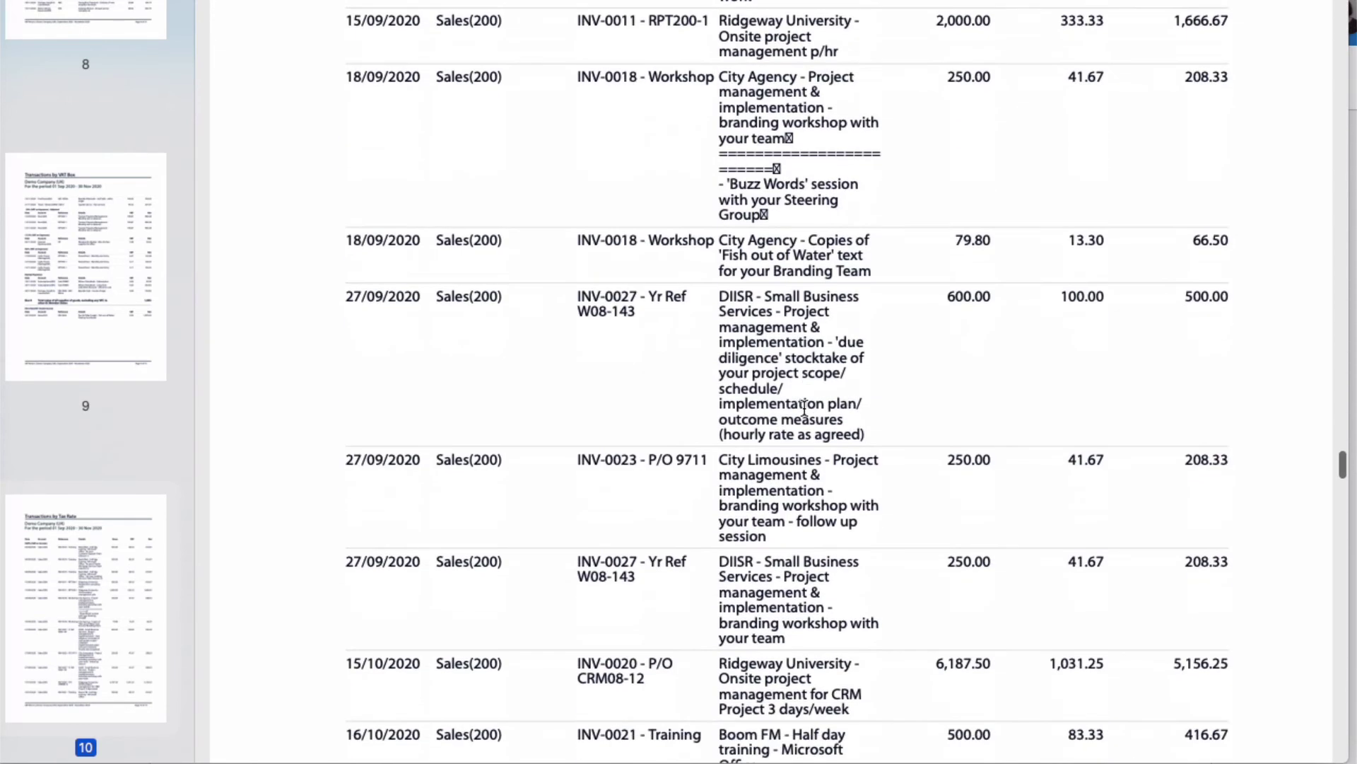
scroll(804, 408, "down", 11)
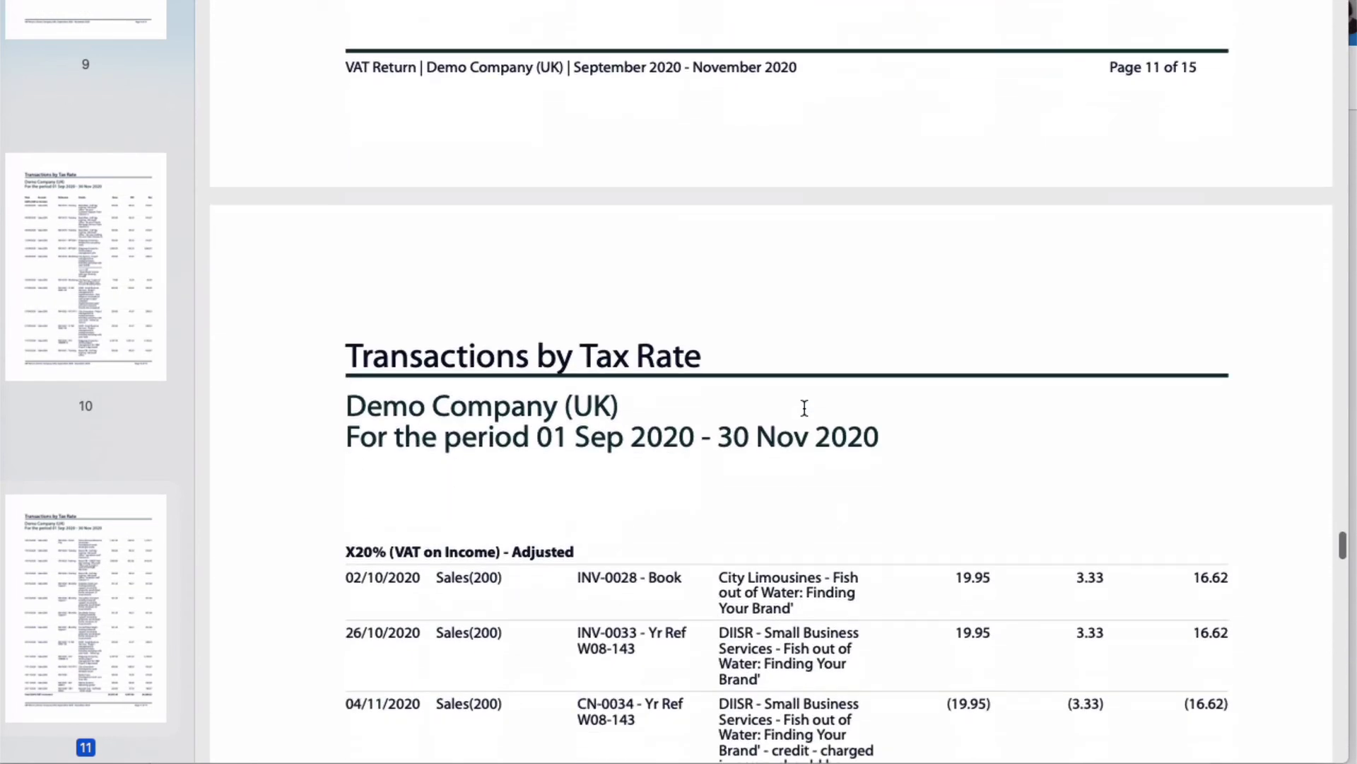
scroll(805, 408, "down", 18)
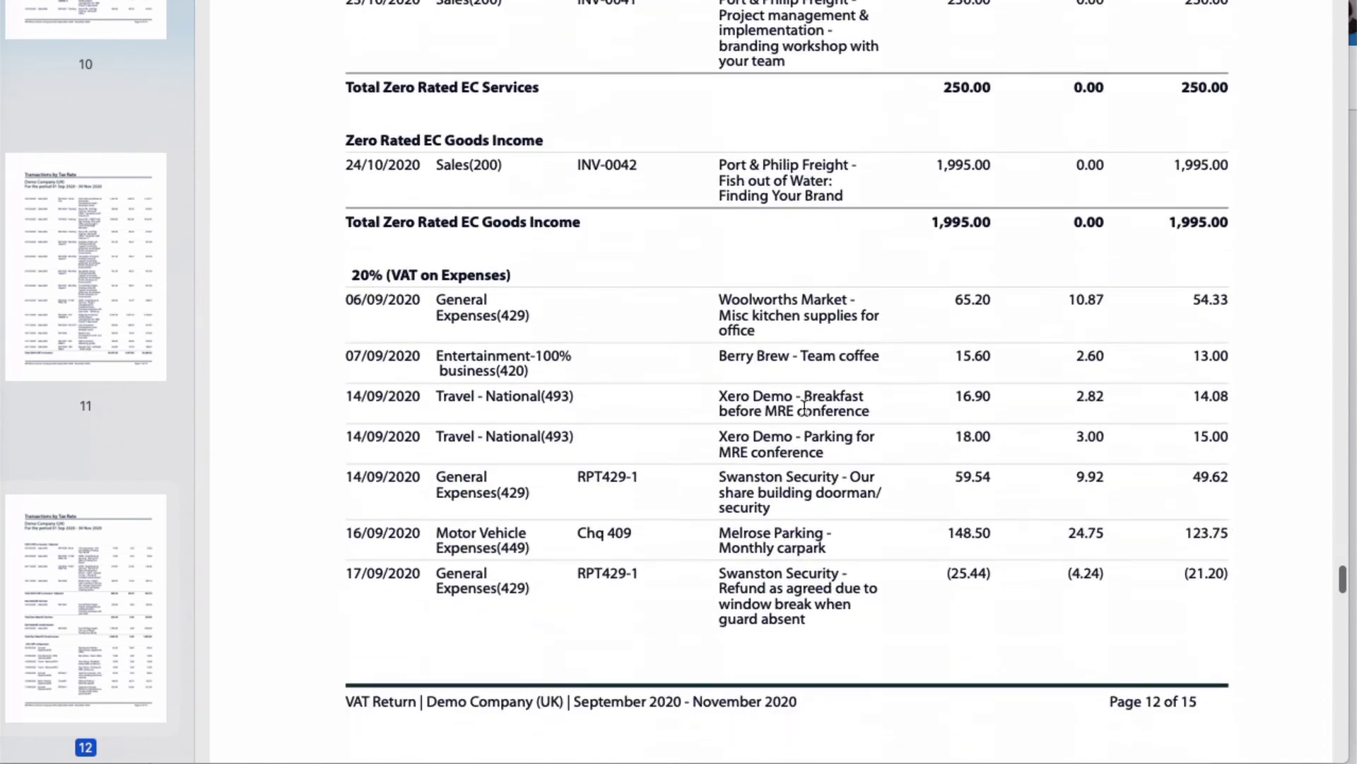
scroll(804, 408, "down", 20)
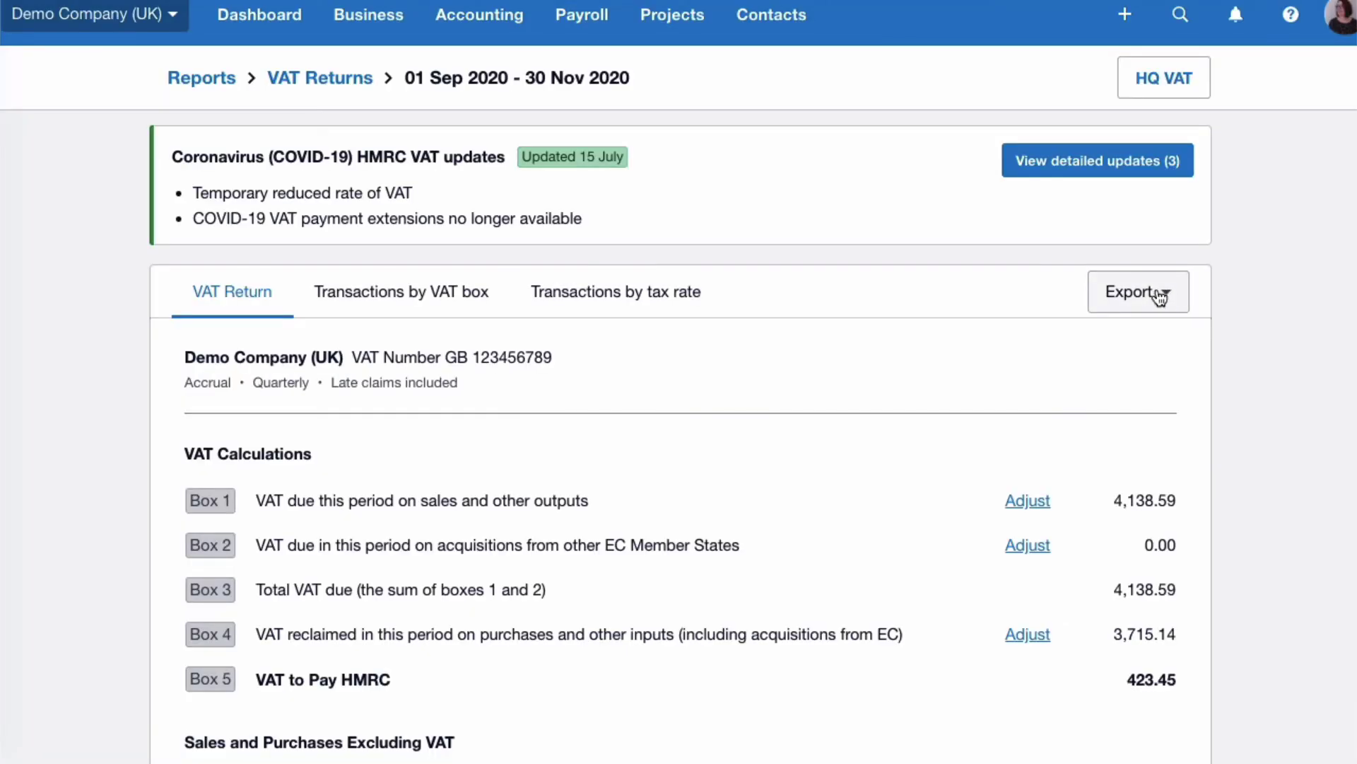
Export the VAT return to Excel and scroll down to the Finalise VAT return button
left_click(1160, 297)
left_click(1160, 350)
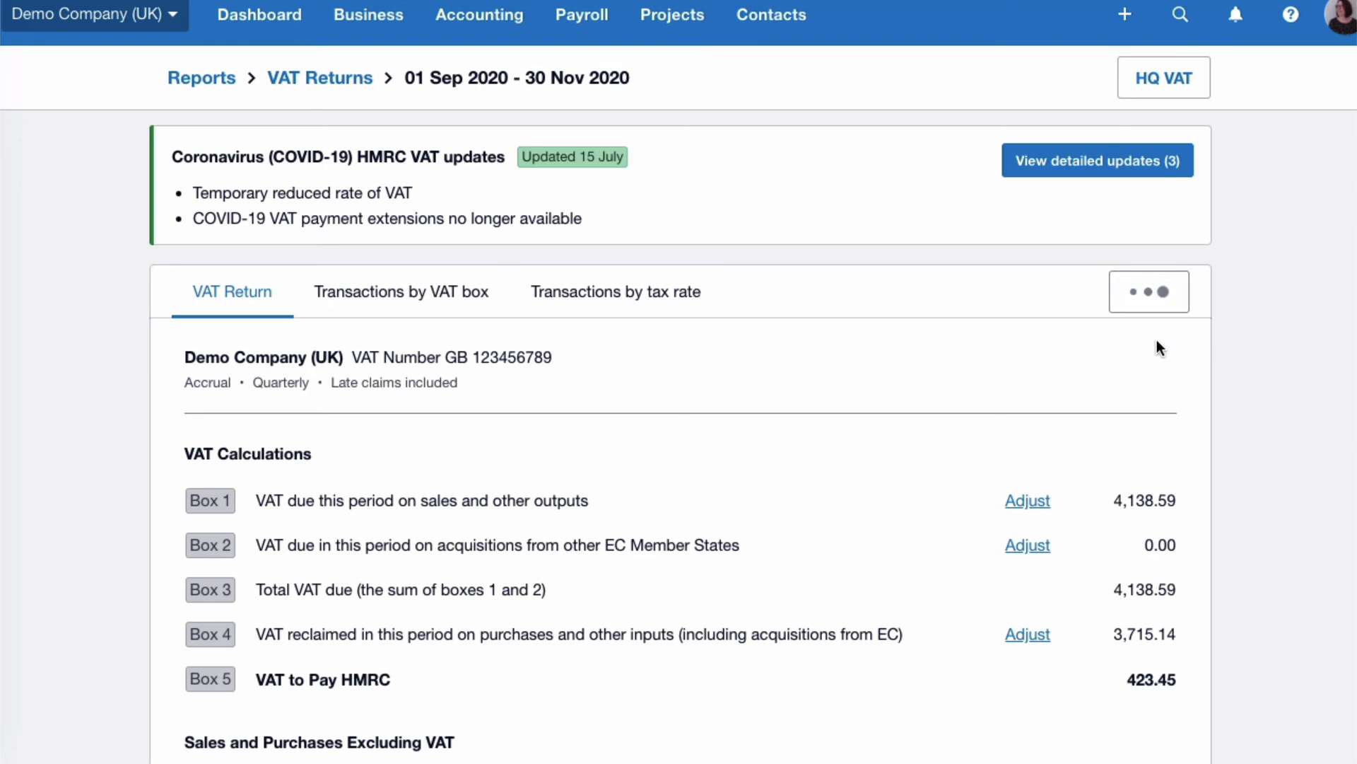
scroll(912, 584, "down", 6)
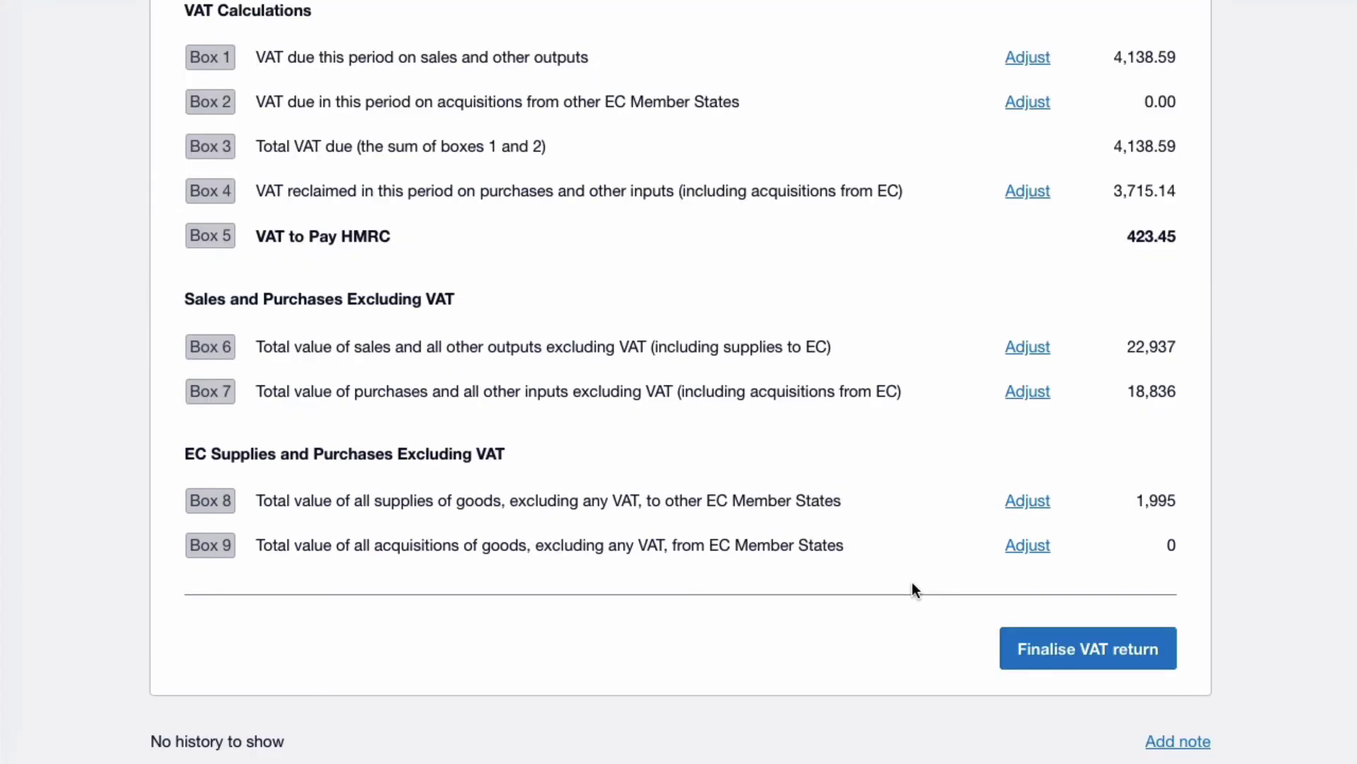